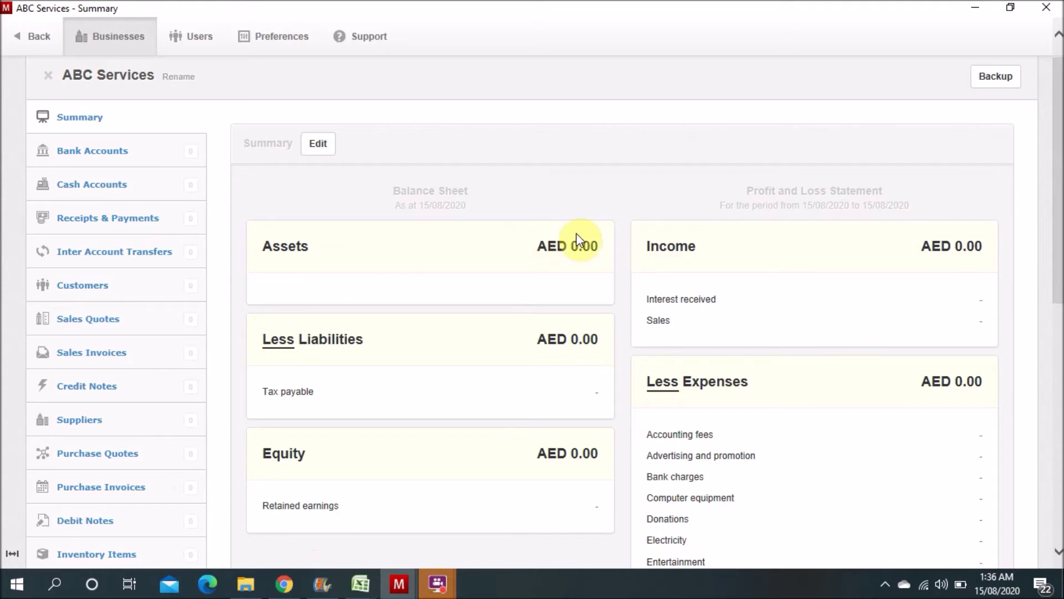
# Step: Open the business's Chart of Accounts settings and review the Profit and Loss Statement groups and accounts
pyautogui.moveTo(1059, 199); pyautogui.dragTo(1053, 404)
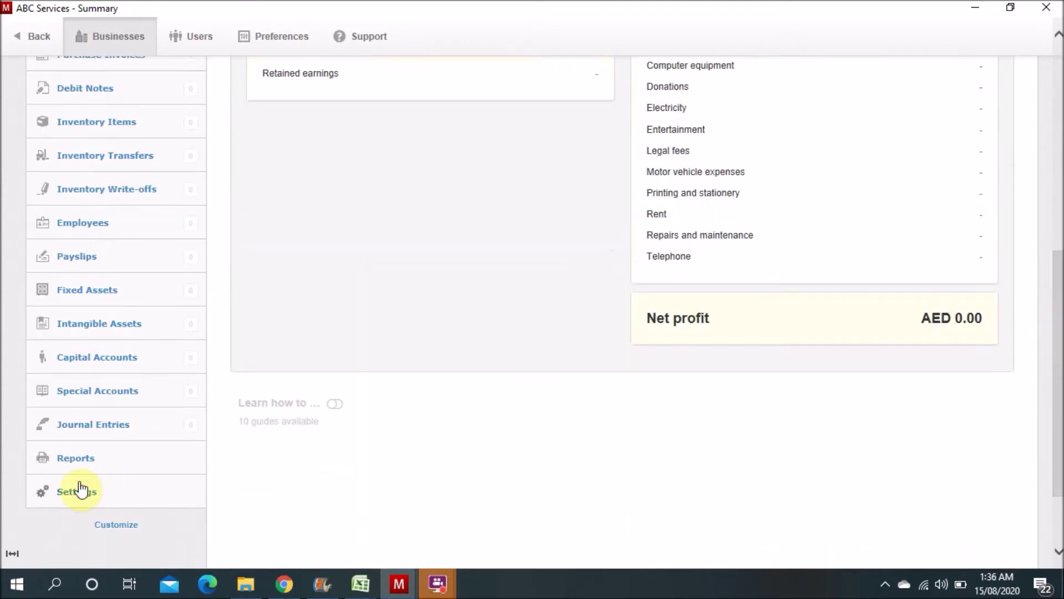
pyautogui.click(72, 500)
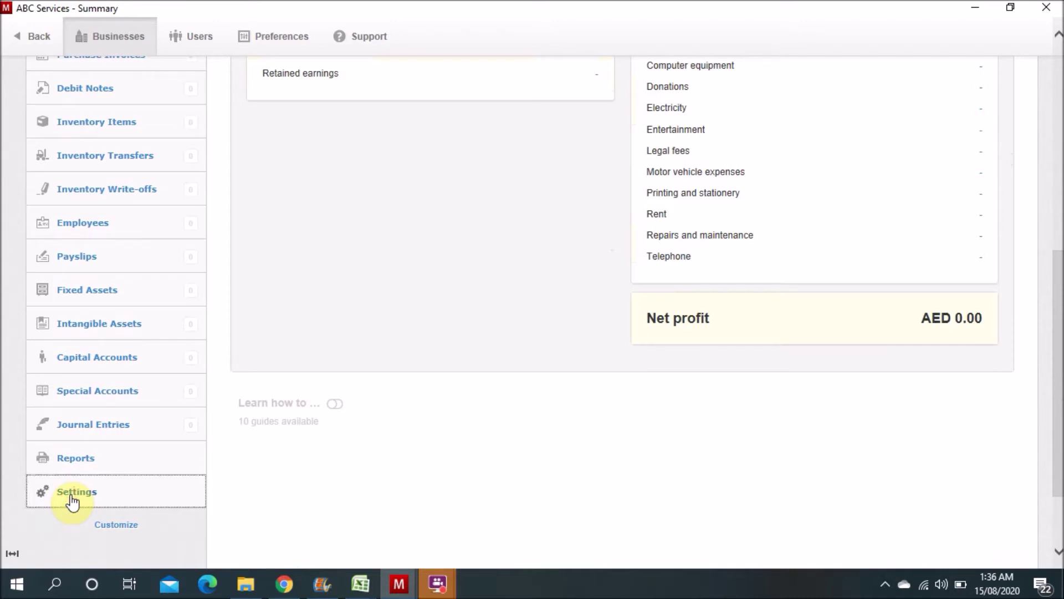
pyautogui.click(794, 299)
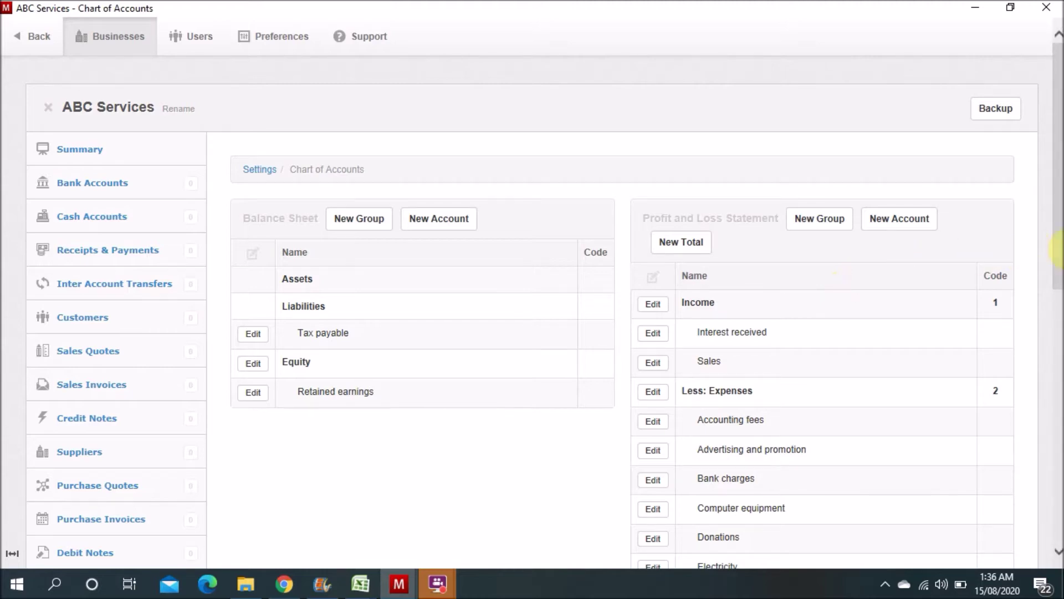
pyautogui.moveTo(1059, 250); pyautogui.dragTo(1060, 374)
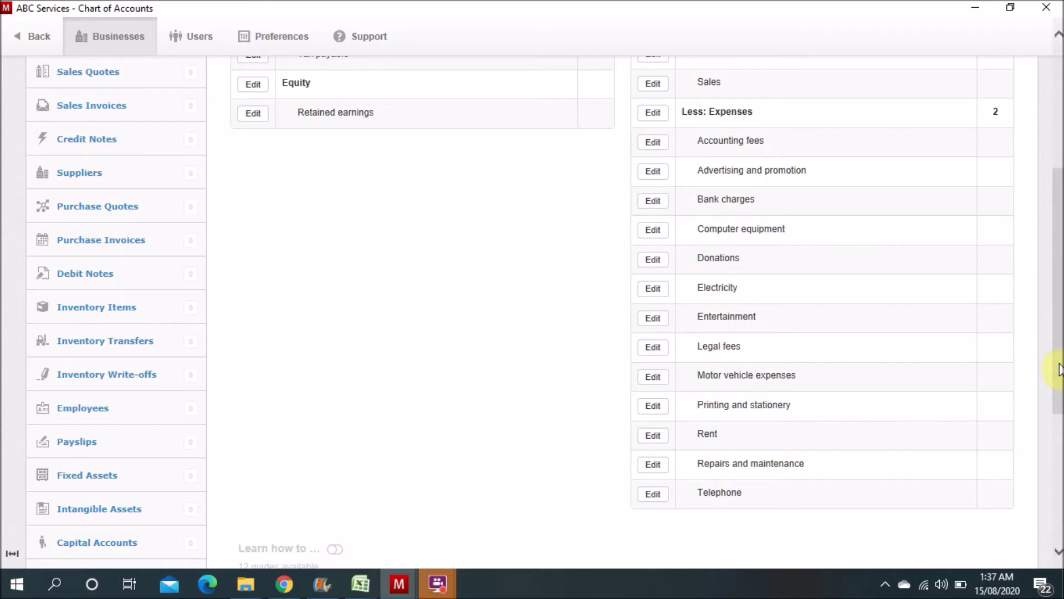
pyautogui.moveTo(1060, 375); pyautogui.dragTo(1060, 344)
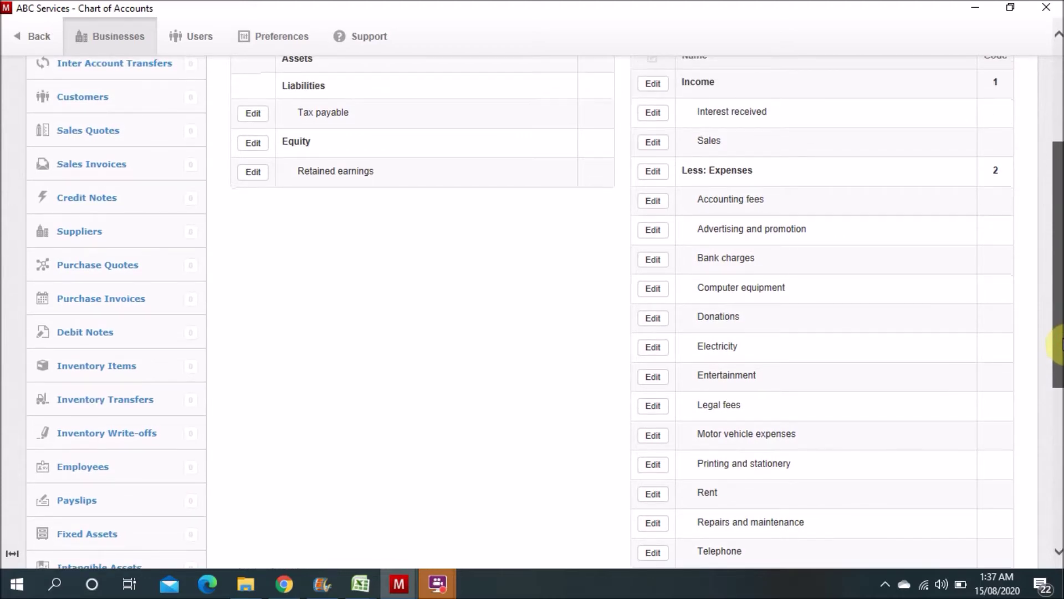
pyautogui.moveTo(1060, 345); pyautogui.dragTo(1060, 287)
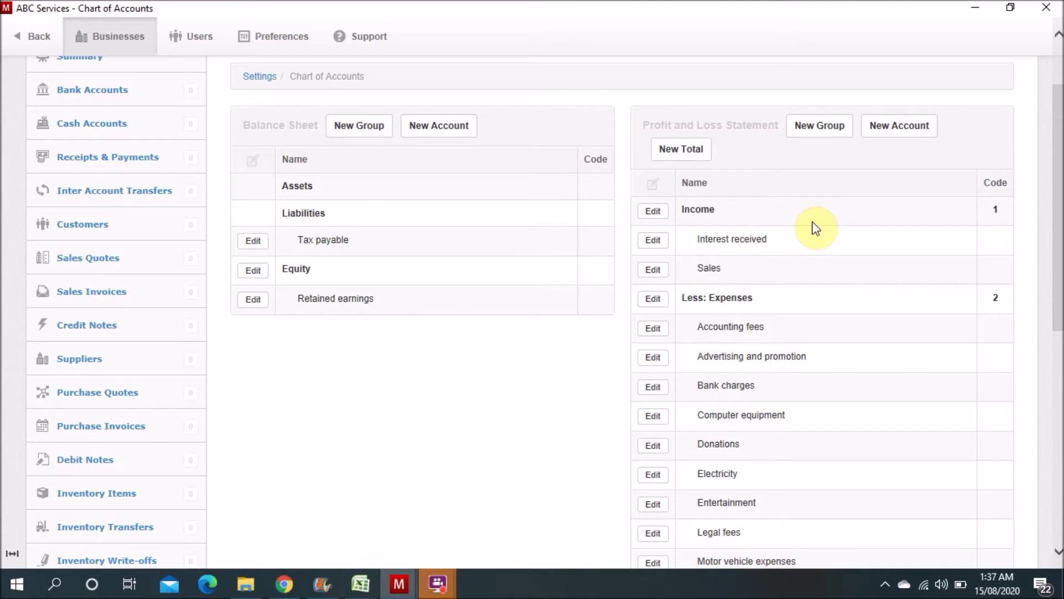
# Step: Create a new total named Gross Profit with code 3 in the Profit and Loss Statement
pyautogui.click(700, 154)
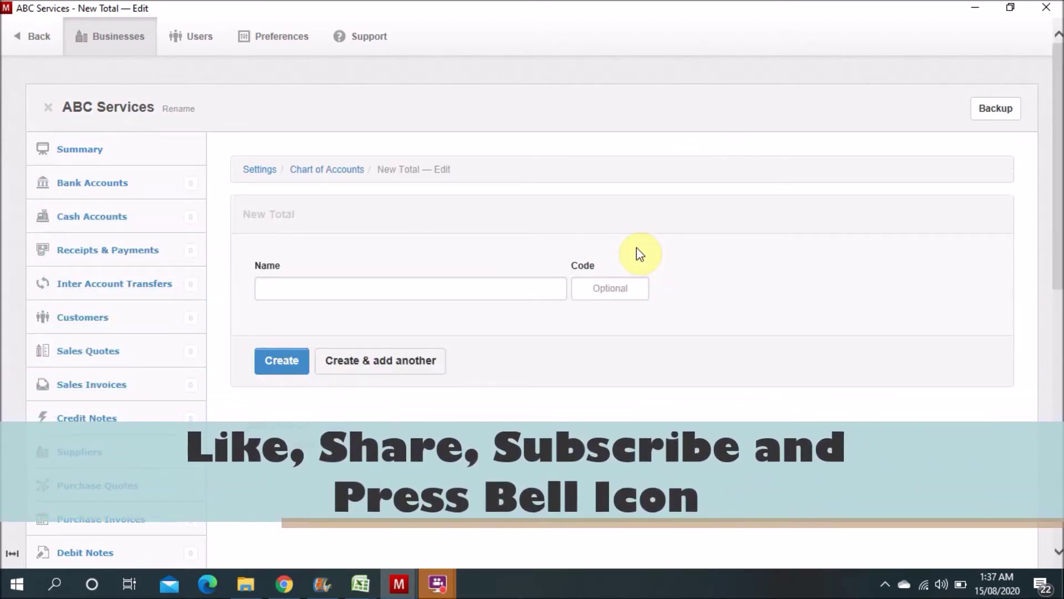
pyautogui.click(520, 286)
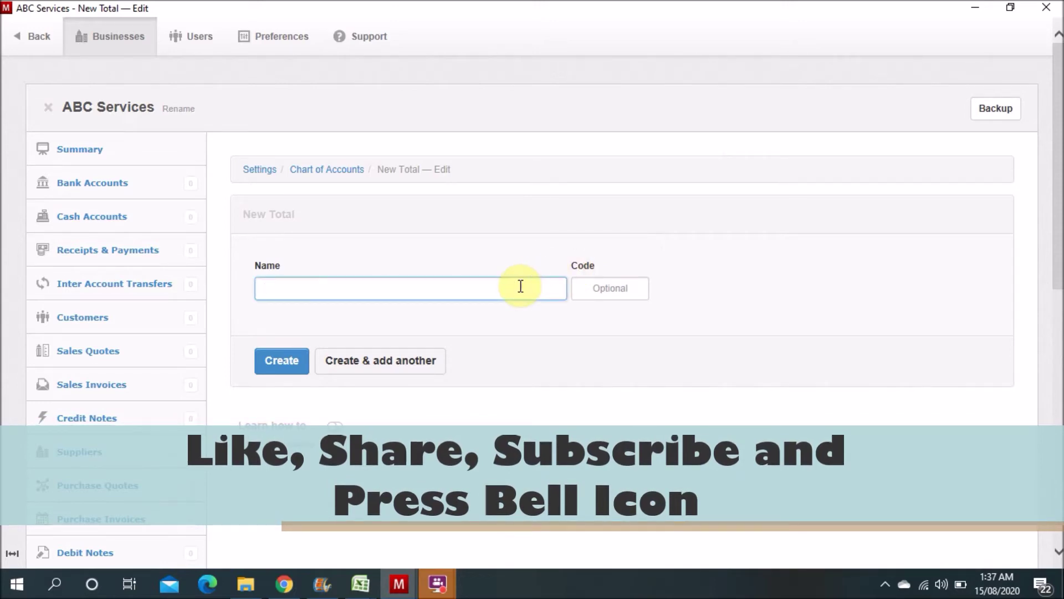
pyautogui.write('GRoss ')
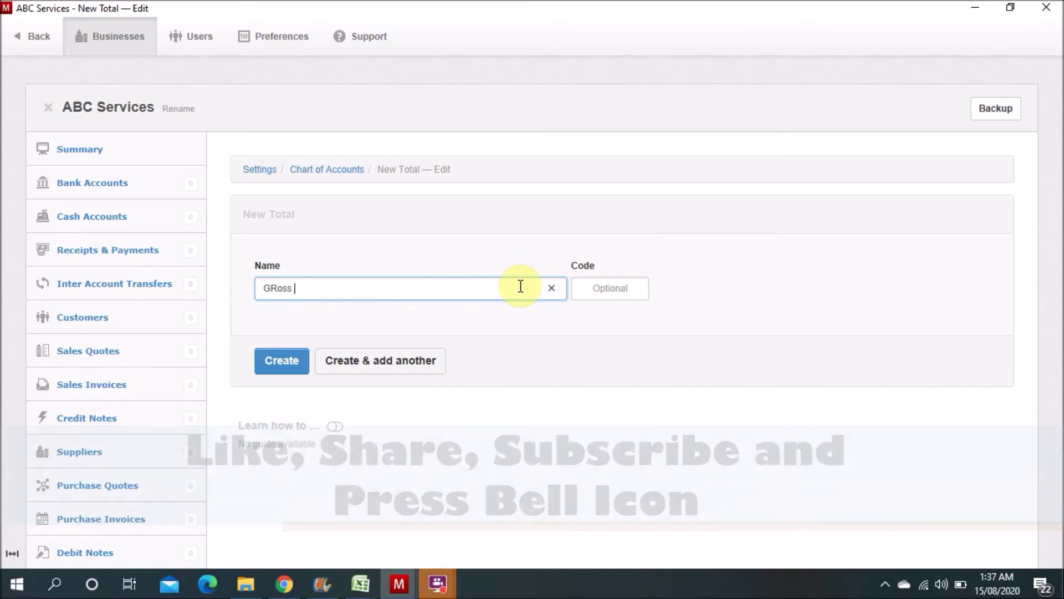
pyautogui.write('Profit')
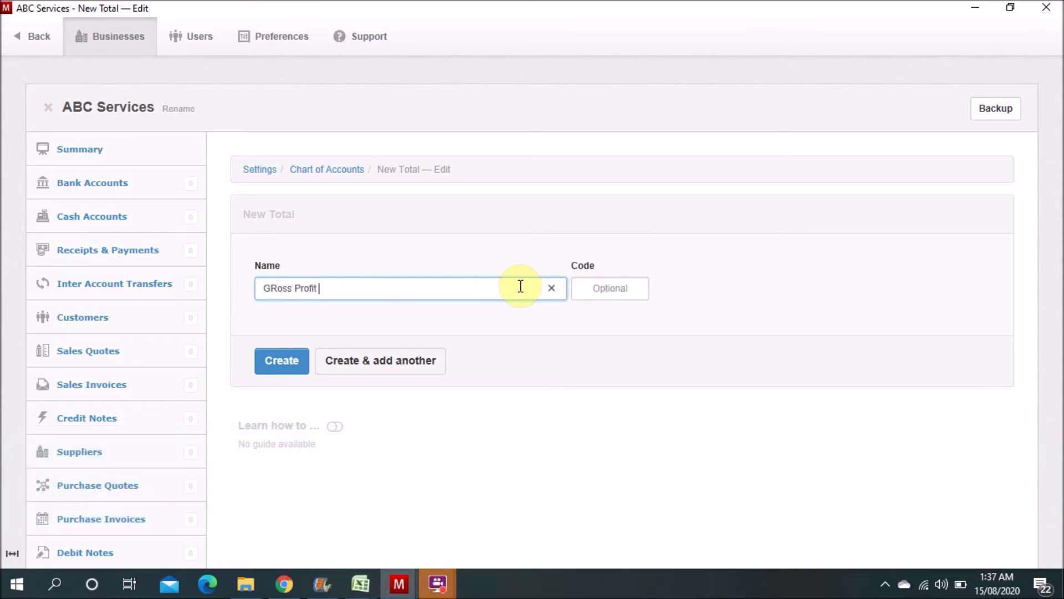
pyautogui.press('Left')
pyautogui.press('Left')
pyautogui.press('Left')
pyautogui.press('Left')
pyautogui.press('Left')
pyautogui.press('Left')
pyautogui.press('Left')
pyautogui.press('Left')
pyautogui.press('Left')
pyautogui.press('Left')
pyautogui.press('BackSpace')
pyautogui.write('r')
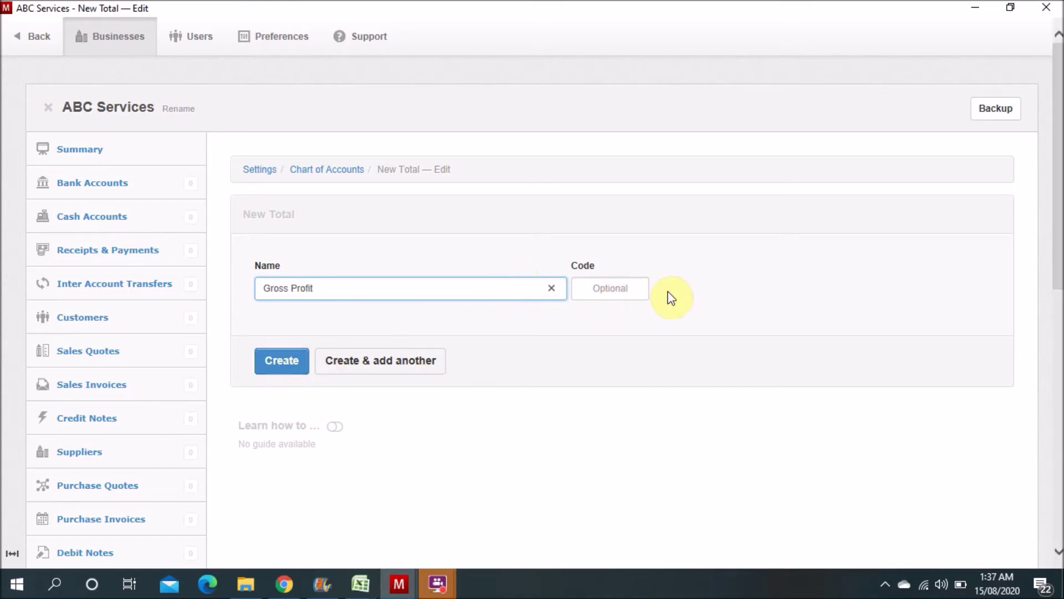
pyautogui.click(626, 289)
pyautogui.write('3')
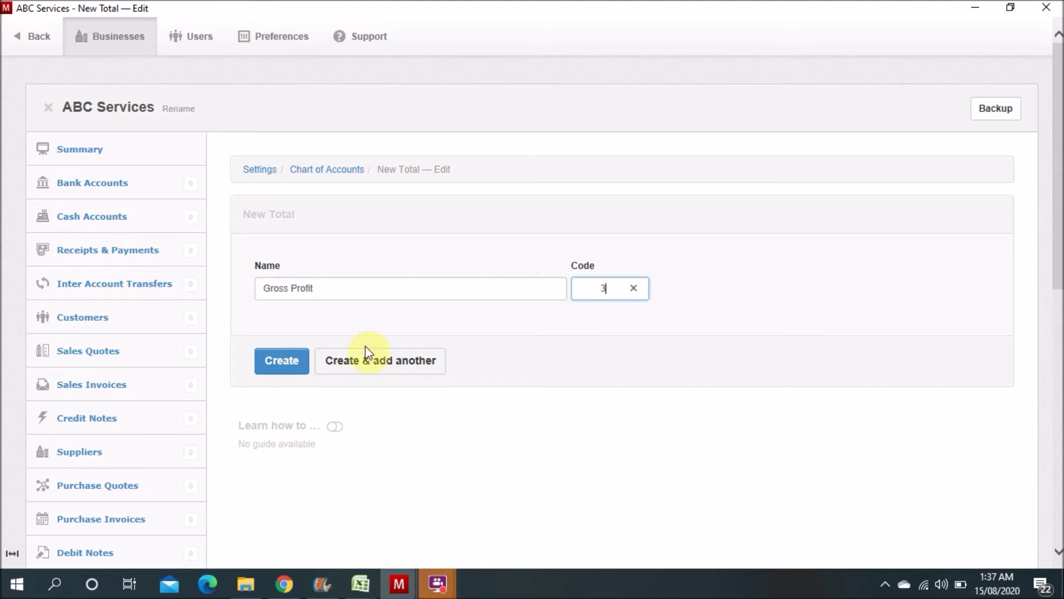
pyautogui.click(286, 365)
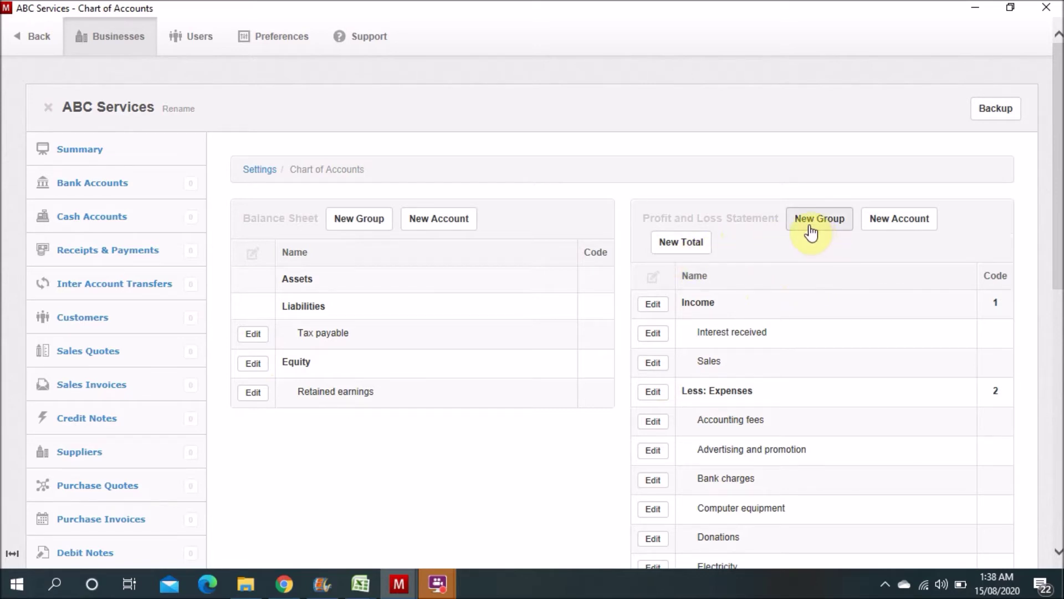
# Step: Create an uncategorized expense group named Direct Expenses with code 2 in the Profit and Loss Statement
pyautogui.click(828, 230)
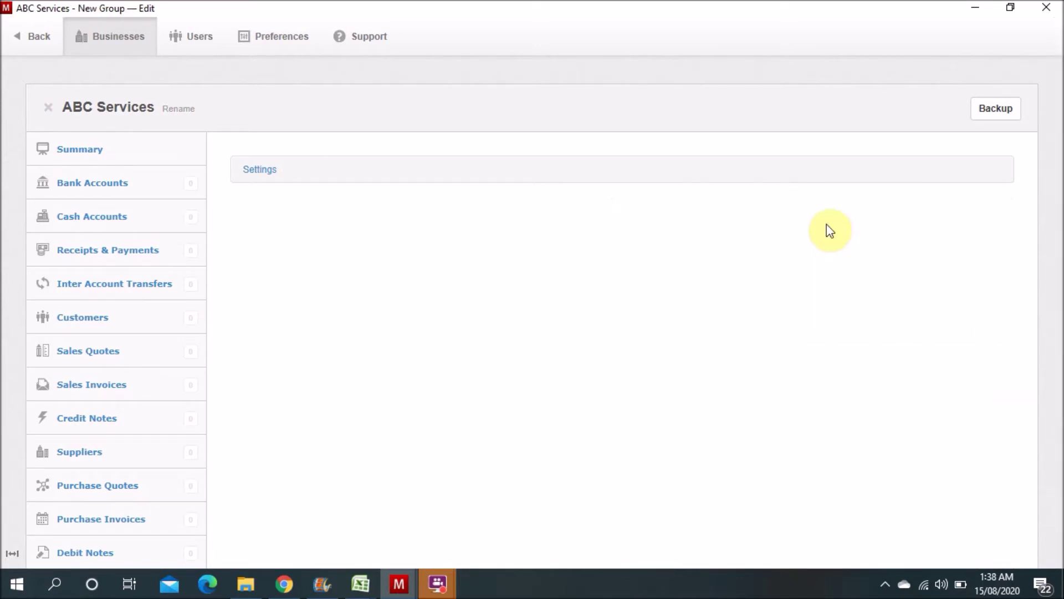
pyautogui.click(346, 292)
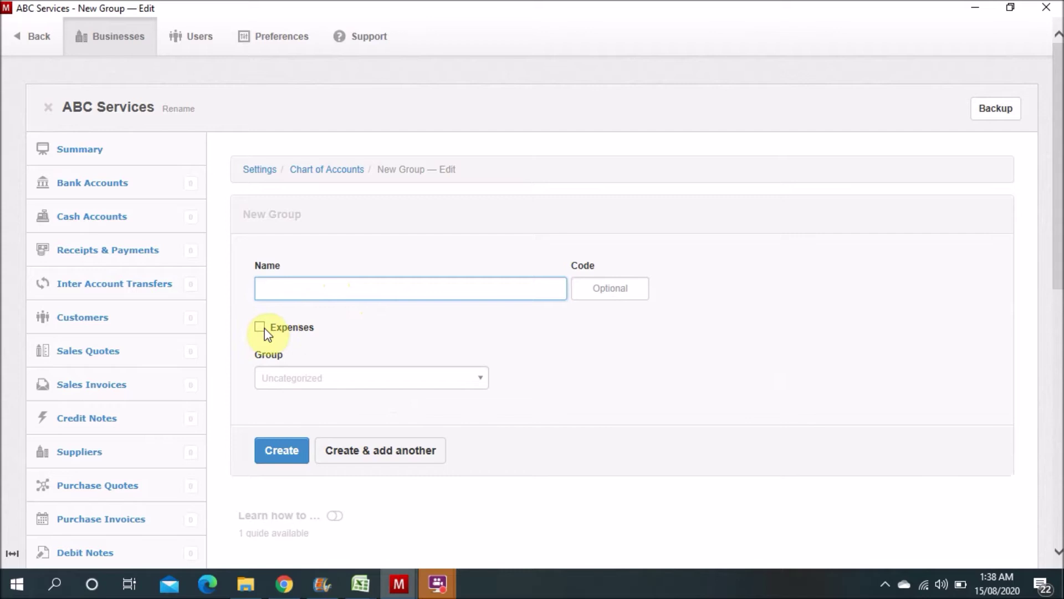
pyautogui.click(260, 327)
pyautogui.click(326, 287)
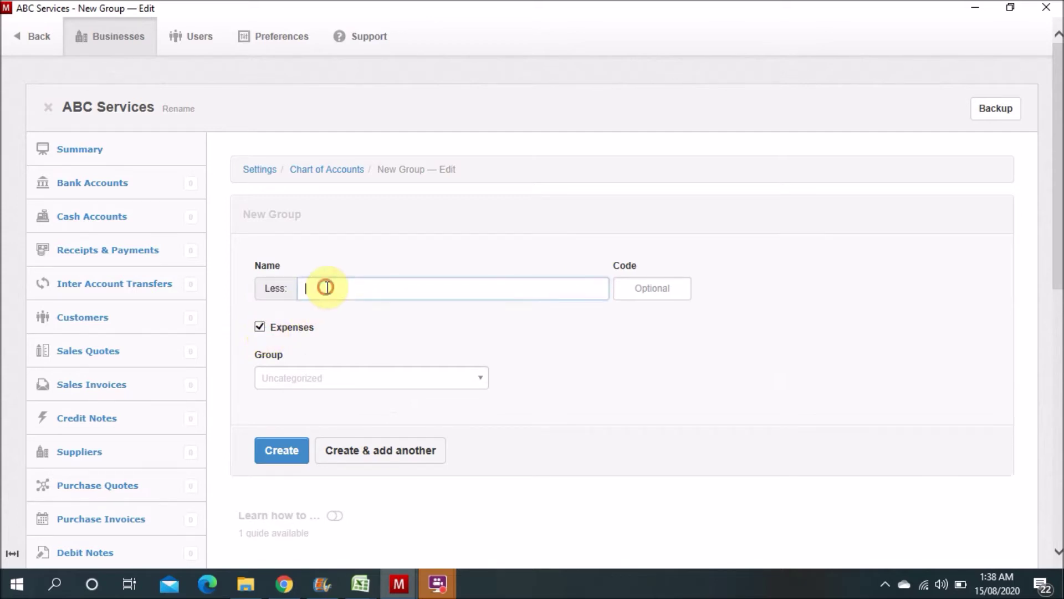
pyautogui.write('Direct Expenses')
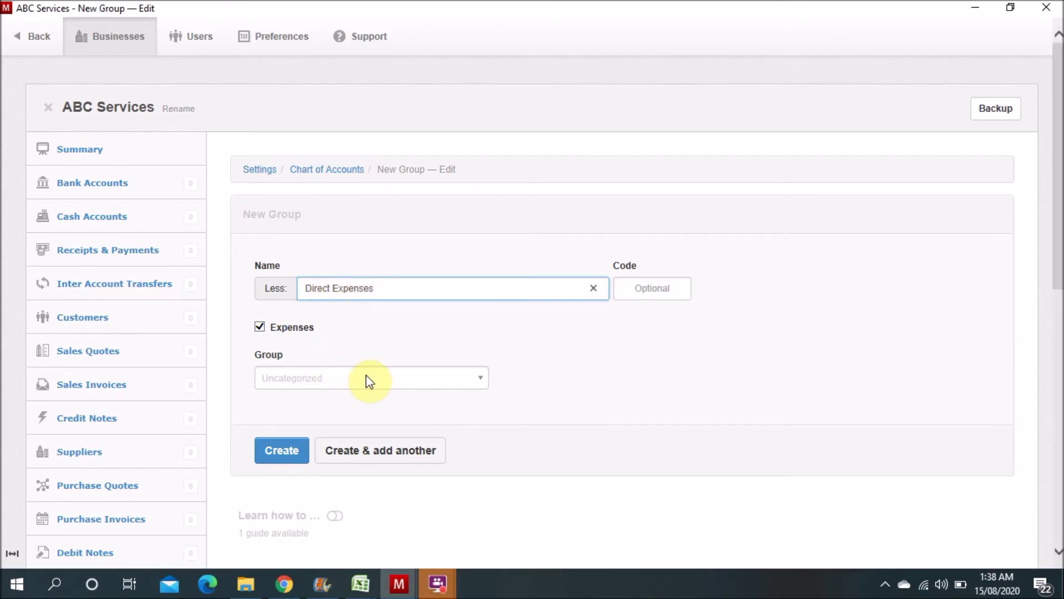
pyautogui.click(286, 458)
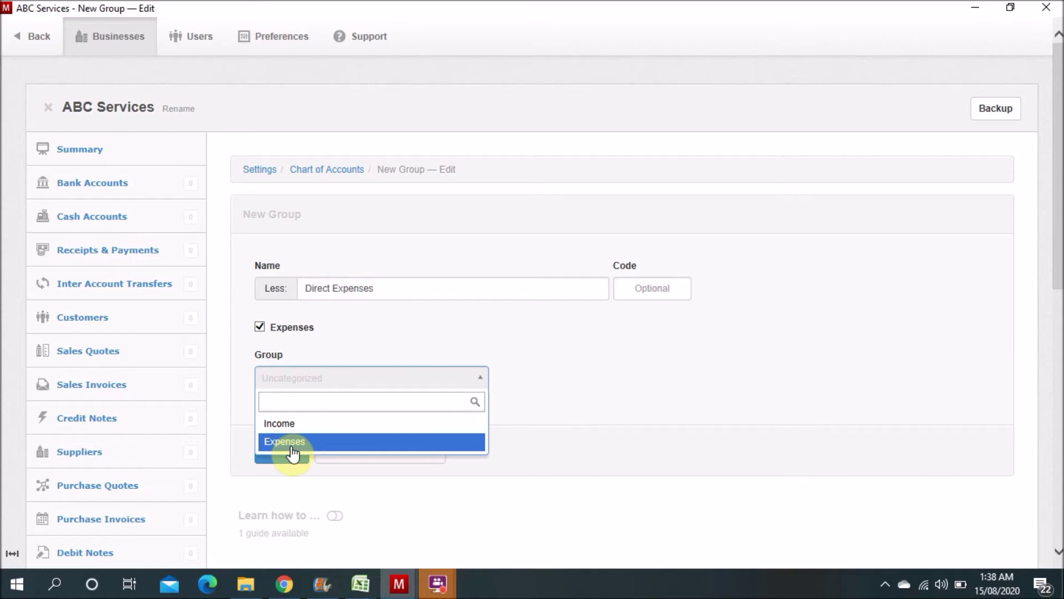
pyautogui.click(698, 364)
pyautogui.click(665, 287)
pyautogui.write('2')
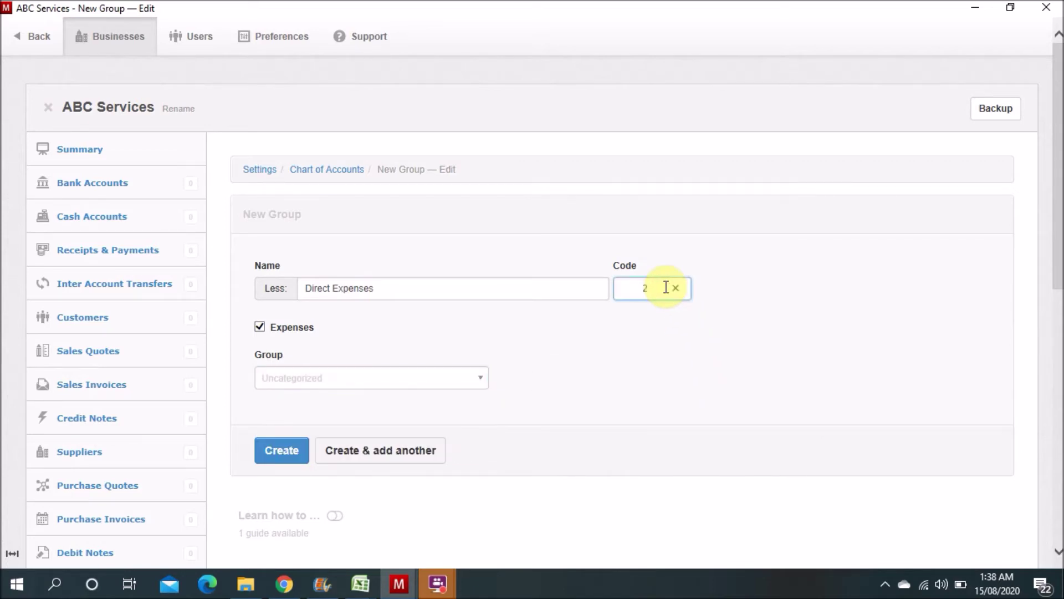
pyautogui.click(343, 375)
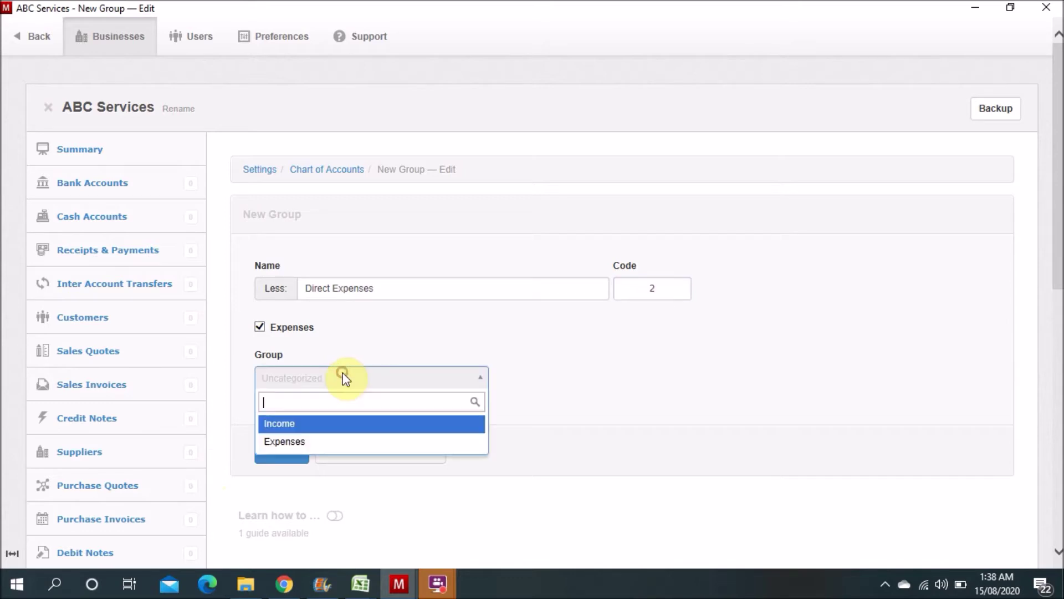
pyautogui.click(285, 441)
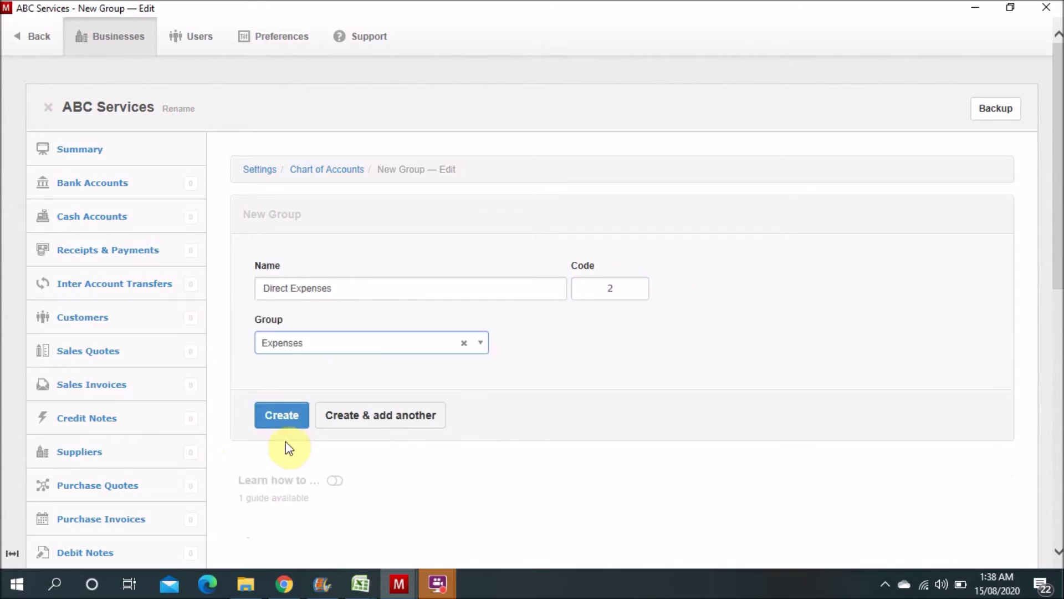
pyautogui.click(467, 345)
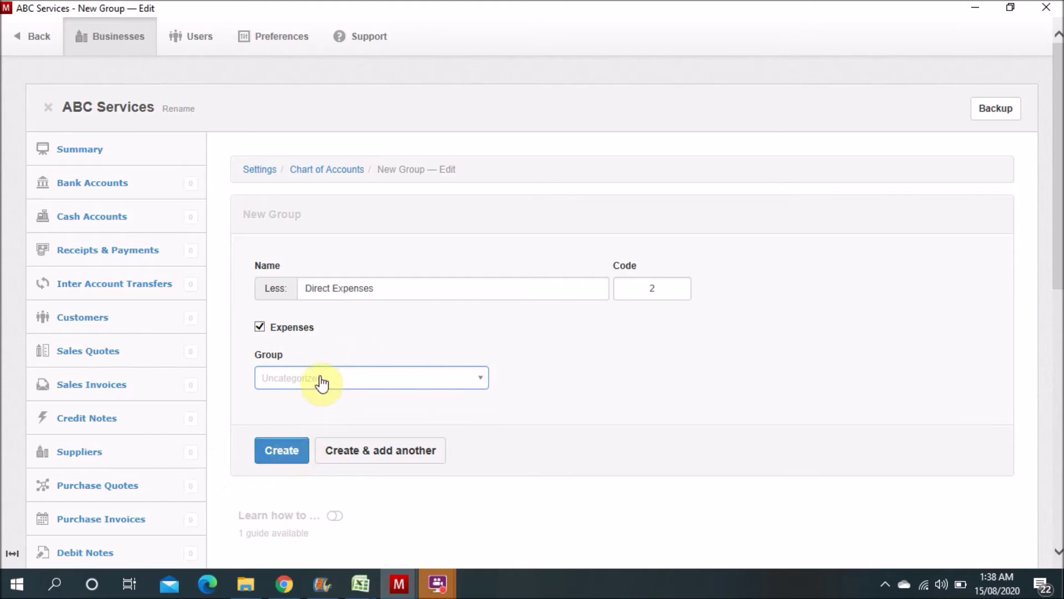
pyautogui.click(277, 460)
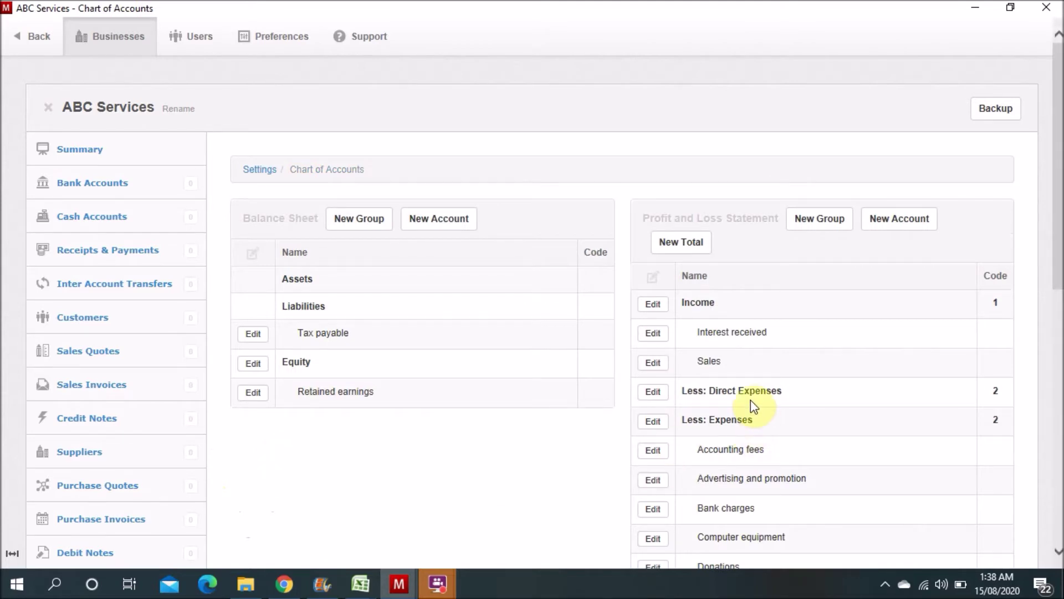
# Step: Rename the existing Expenses group to Indirect Expenses and set its code to 4
pyautogui.click(654, 421)
pyautogui.click(307, 285)
pyautogui.write('Indire')
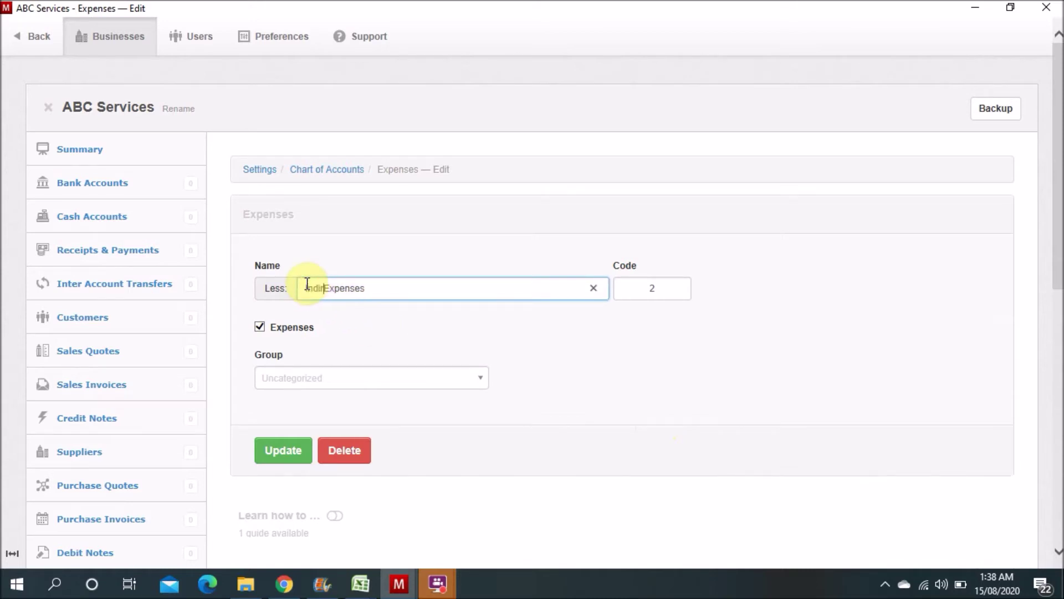
pyautogui.write('ct')
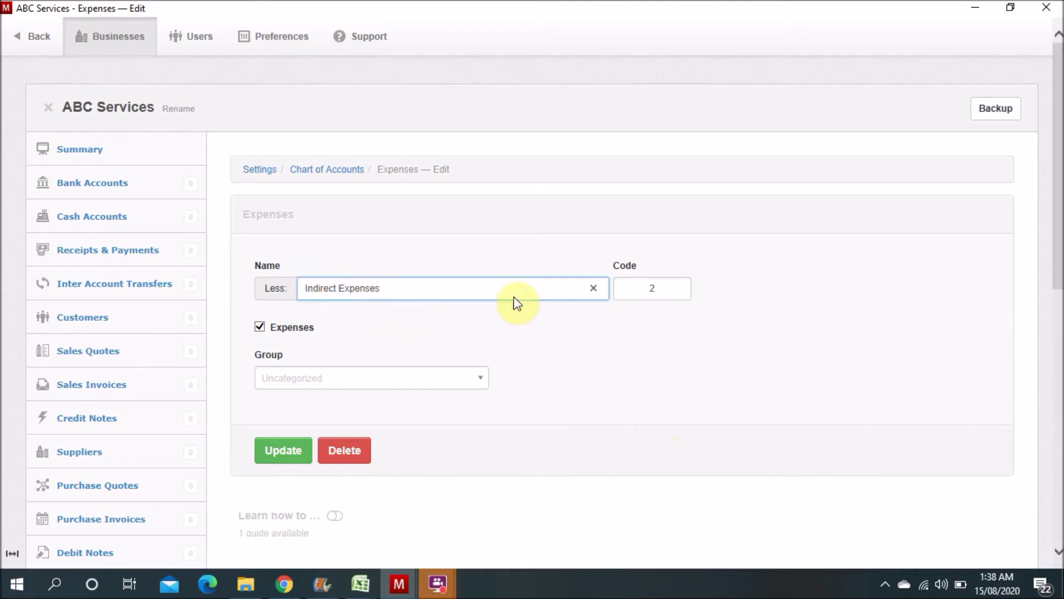
pyautogui.click(661, 289)
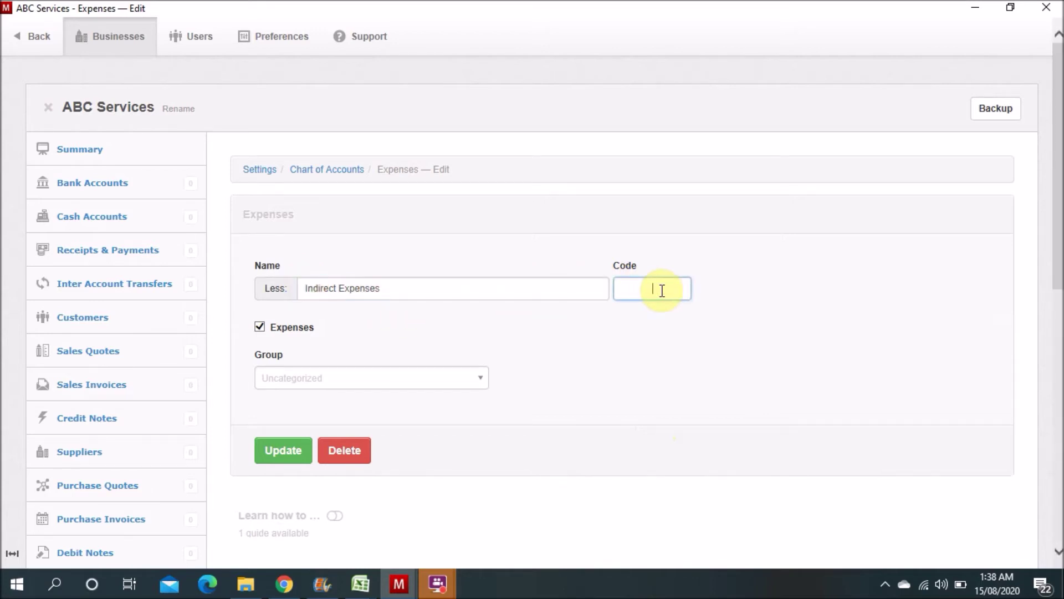
pyautogui.write('4')
pyautogui.click(281, 455)
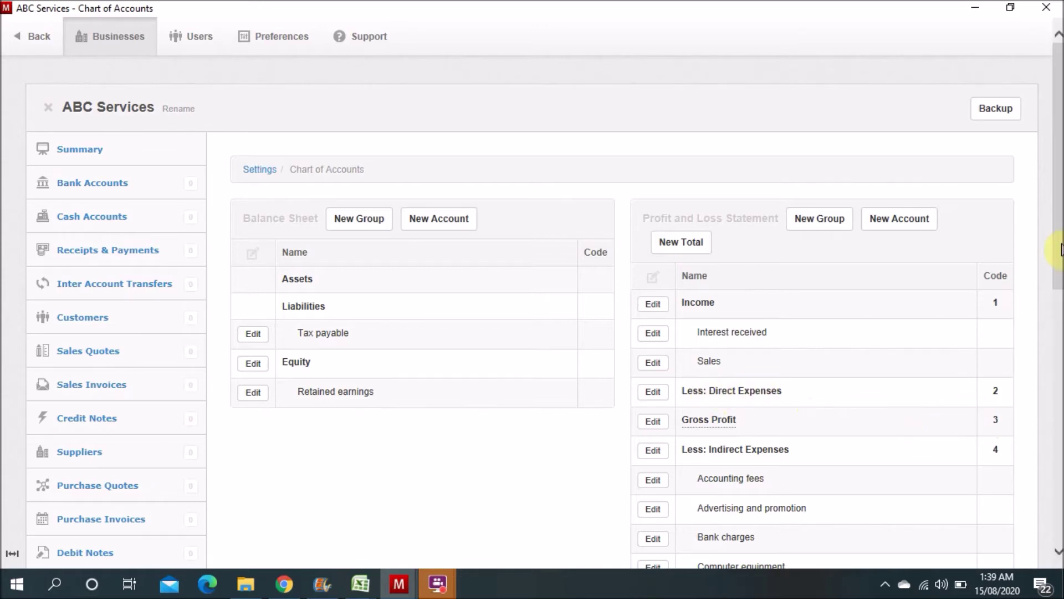
# Step: Create a new total named Net Profit with code 5 in the Profit and Loss Statement and check its place in the list
pyautogui.moveTo(1060, 250)
pyautogui.mouseDown()
pyautogui.moveTo(1059, 433)
pyautogui.moveTo(1059, 258)
pyautogui.mouseUp()
pyautogui.click(668, 244)
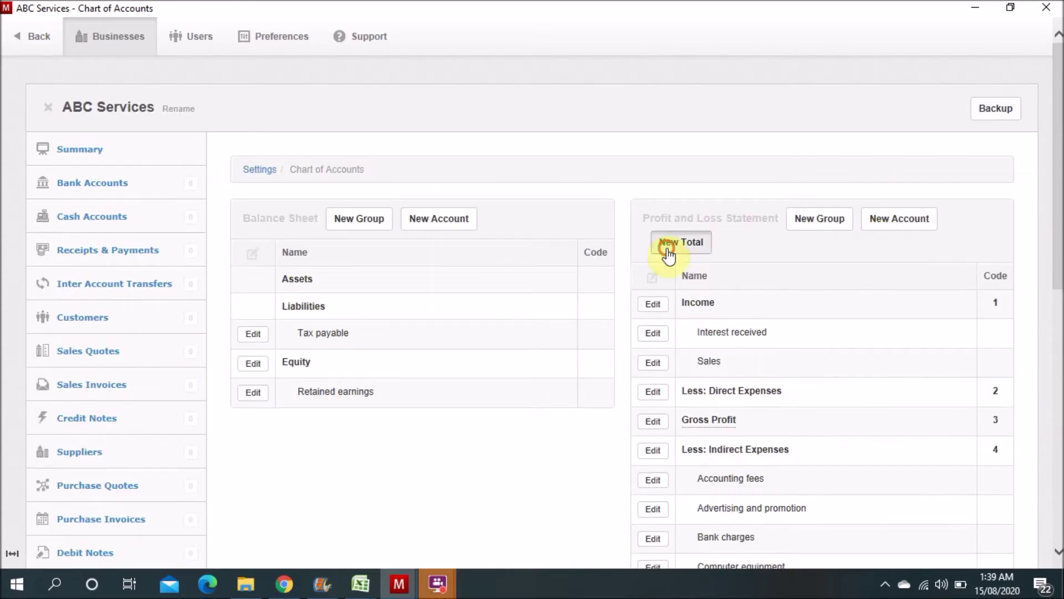
pyautogui.click(419, 282)
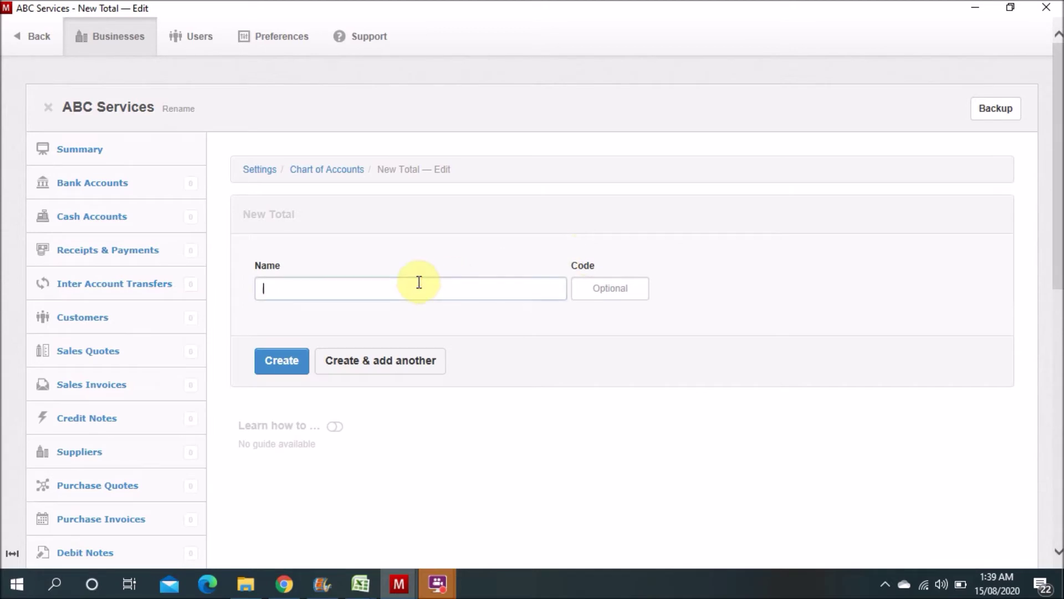
pyautogui.write('NET P')
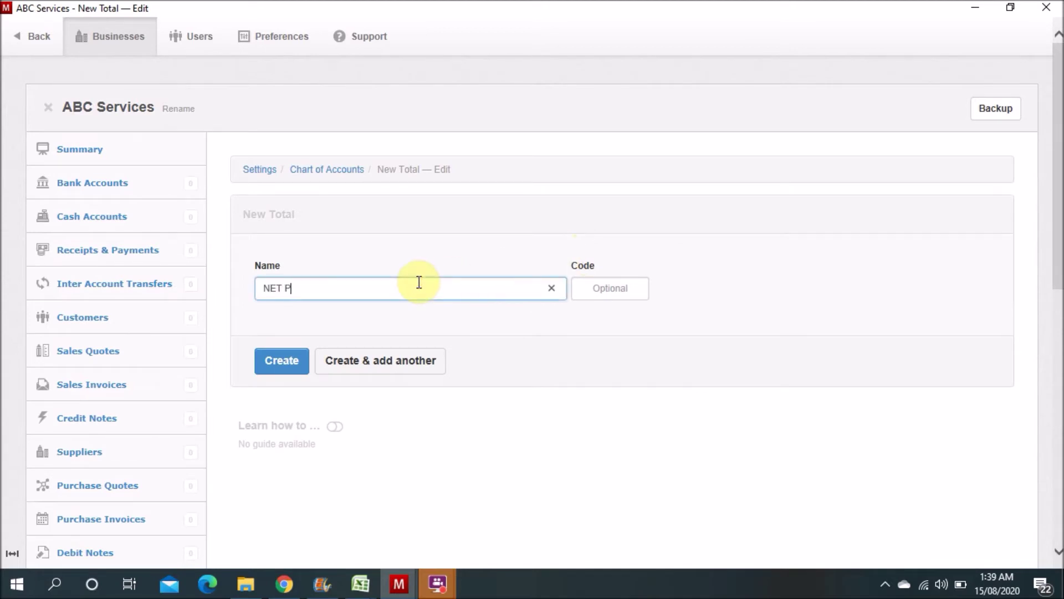
pyautogui.press('BackSpace')
pyautogui.press('BackSpace')
pyautogui.press('BackSpace')
pyautogui.press('BackSpace')
pyautogui.write('e')
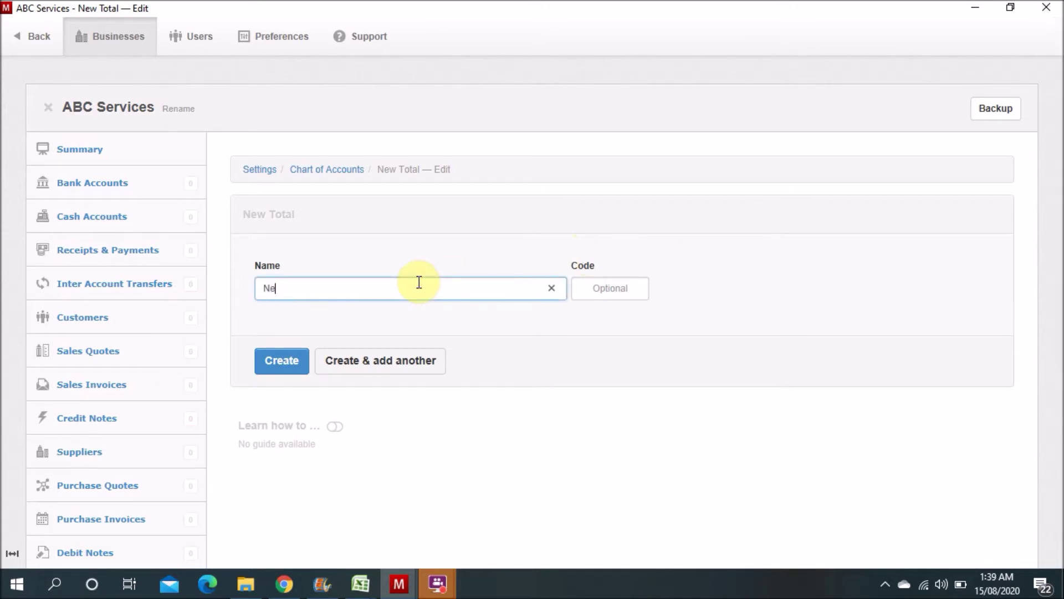
pyautogui.write('t Profit')
pyautogui.press('BackSpace')
pyautogui.press('BackSpace')
pyautogui.write('t')
pyautogui.press('BackSpace')
pyautogui.write('it')
pyautogui.click(599, 284)
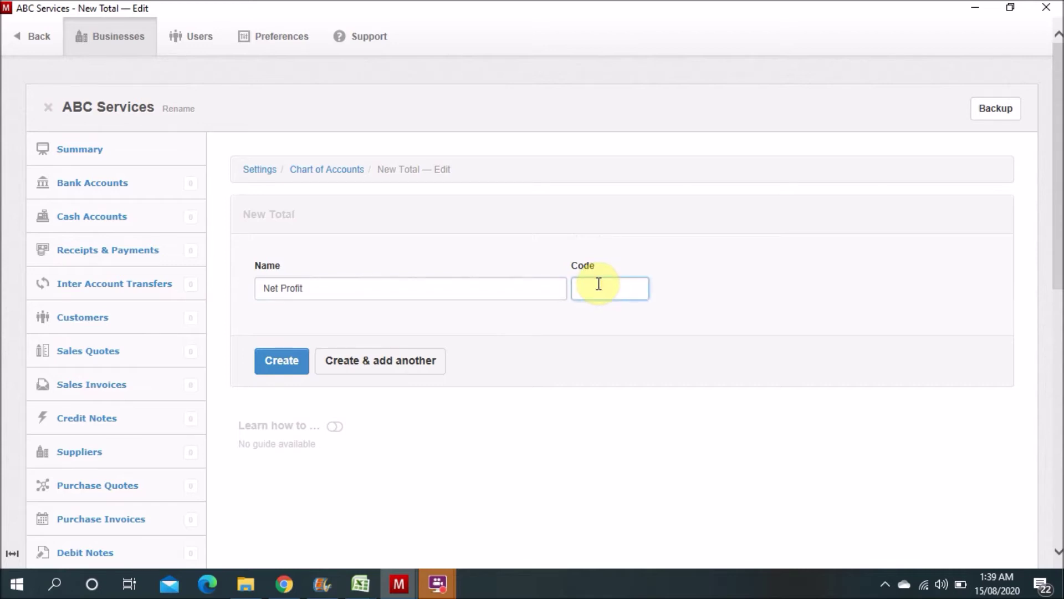
pyautogui.write('5')
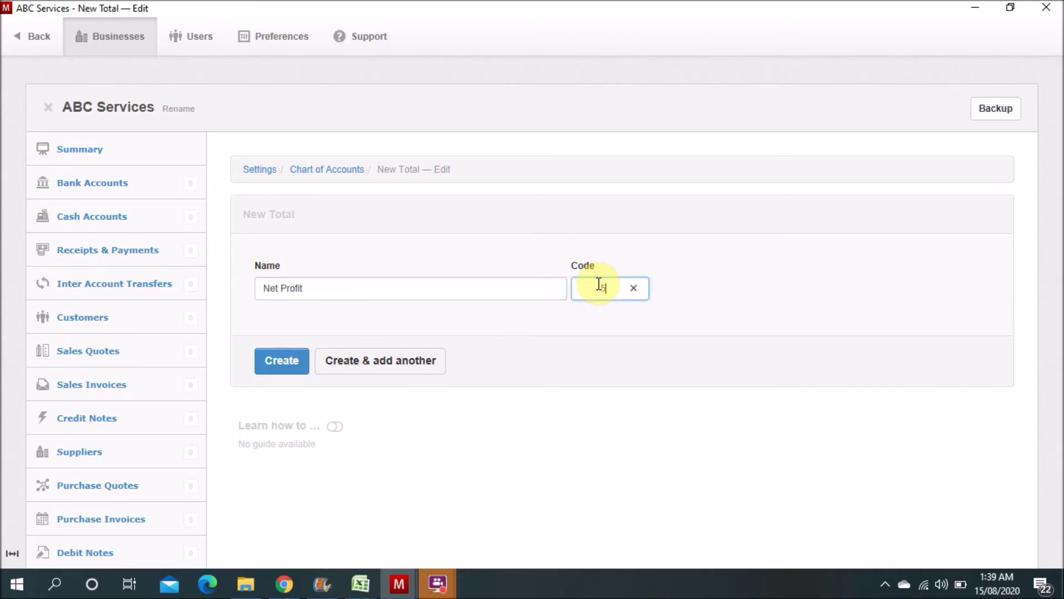
pyautogui.click(277, 366)
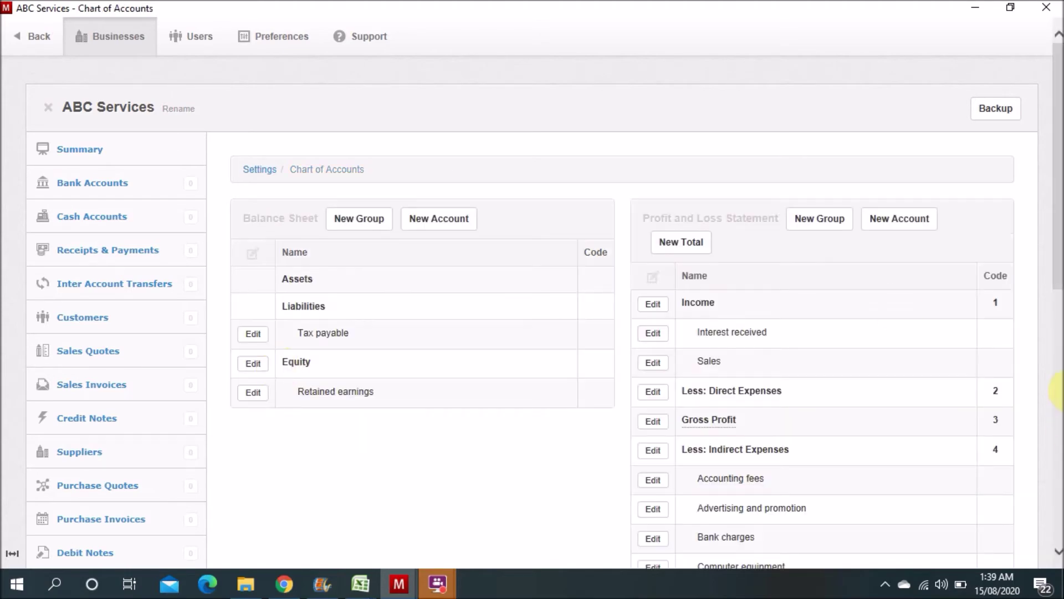
pyautogui.scroll(-5, 1056, 422)
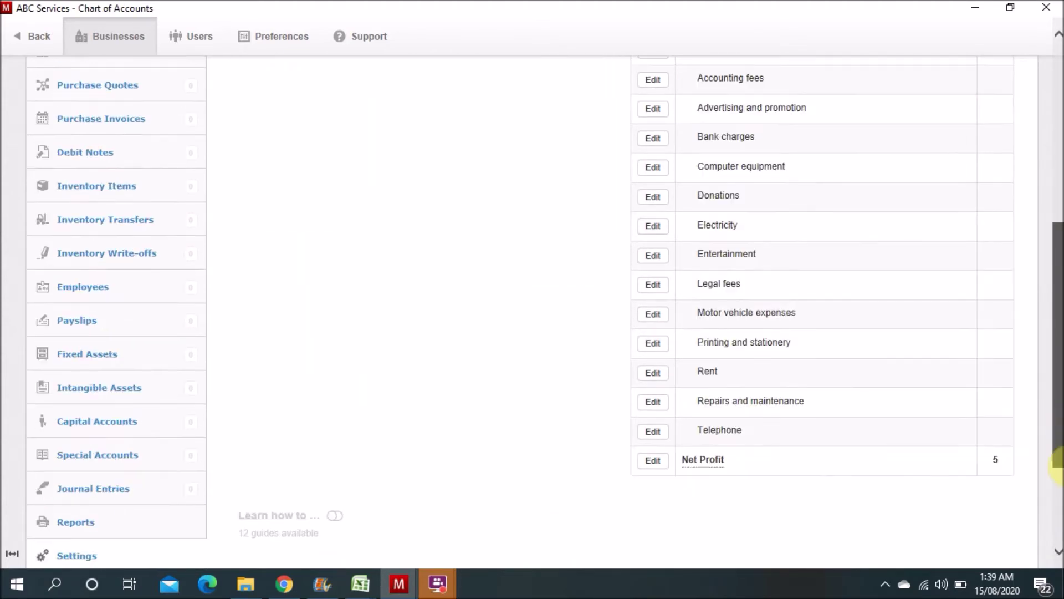
# Step: Rename the Net Profit total in the Profit and Loss Statement to Net Profit/Loss
pyautogui.moveTo(1058, 466)
pyautogui.mouseDown()
pyautogui.moveTo(1058, 267)
pyautogui.moveTo(1059, 550)
pyautogui.moveTo(1055, 452)
pyautogui.mouseUp()
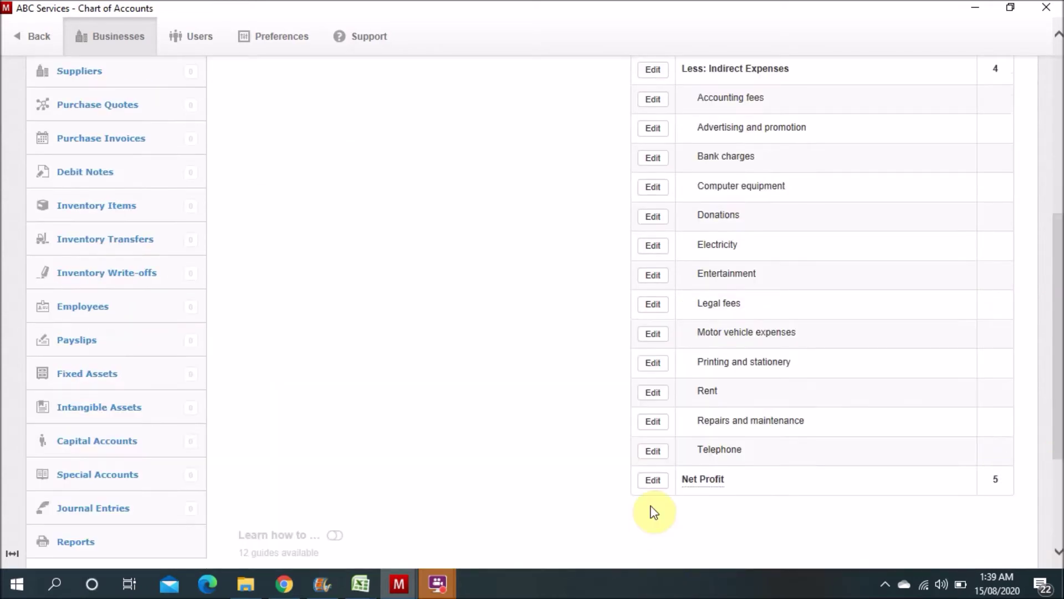
pyautogui.click(649, 481)
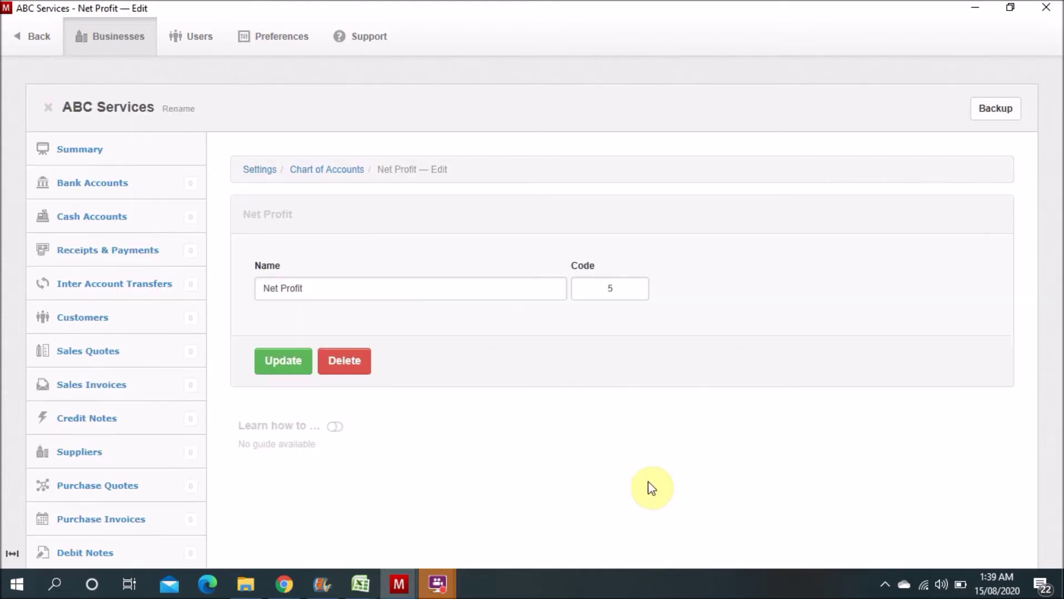
pyautogui.click(306, 288)
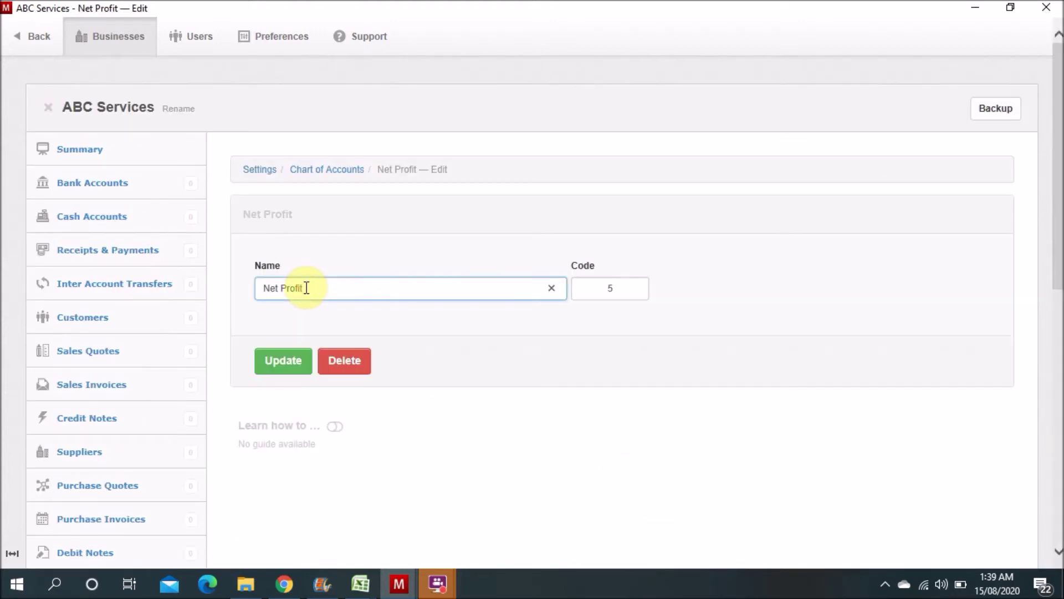
pyautogui.write('/Loss')
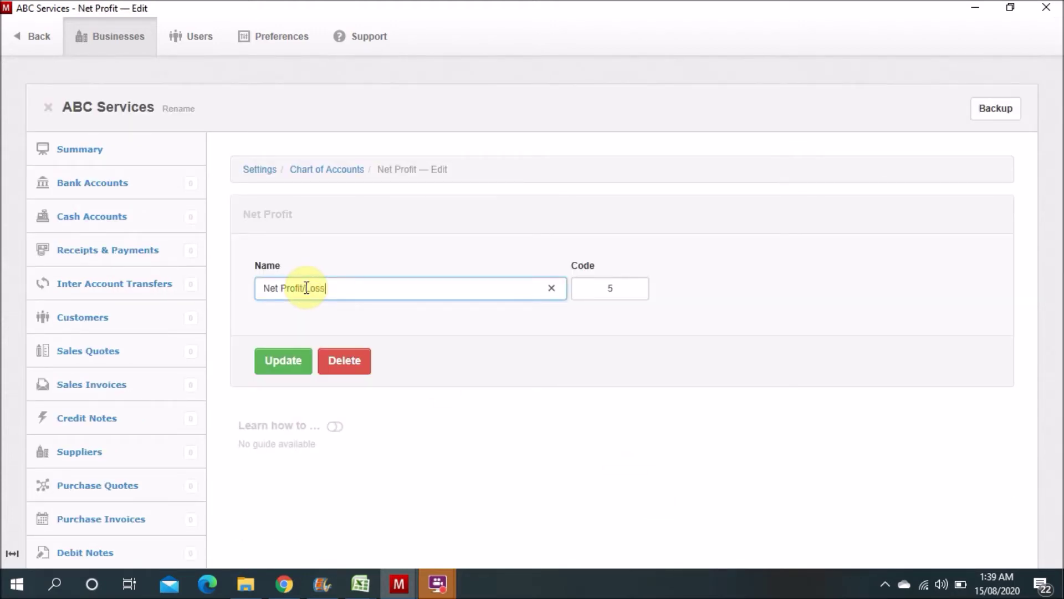
pyautogui.click(304, 376)
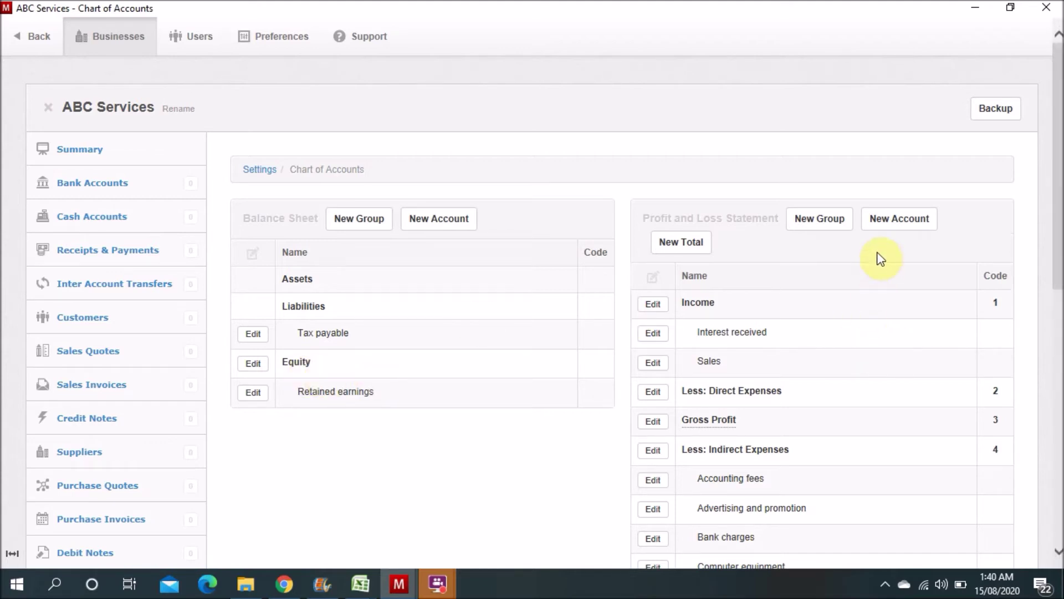
# Step: Rename the Rent account under Indirect Expenses to Office Rent
pyautogui.moveTo(1059, 250); pyautogui.dragTo(974, 190)
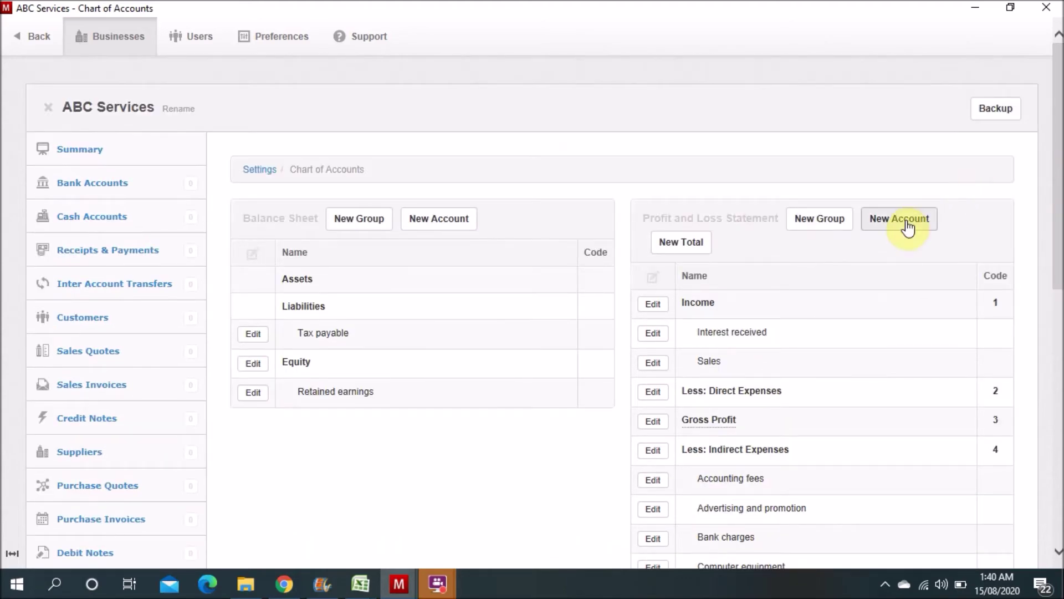
pyautogui.moveTo(1059, 266); pyautogui.dragTo(1059, 424)
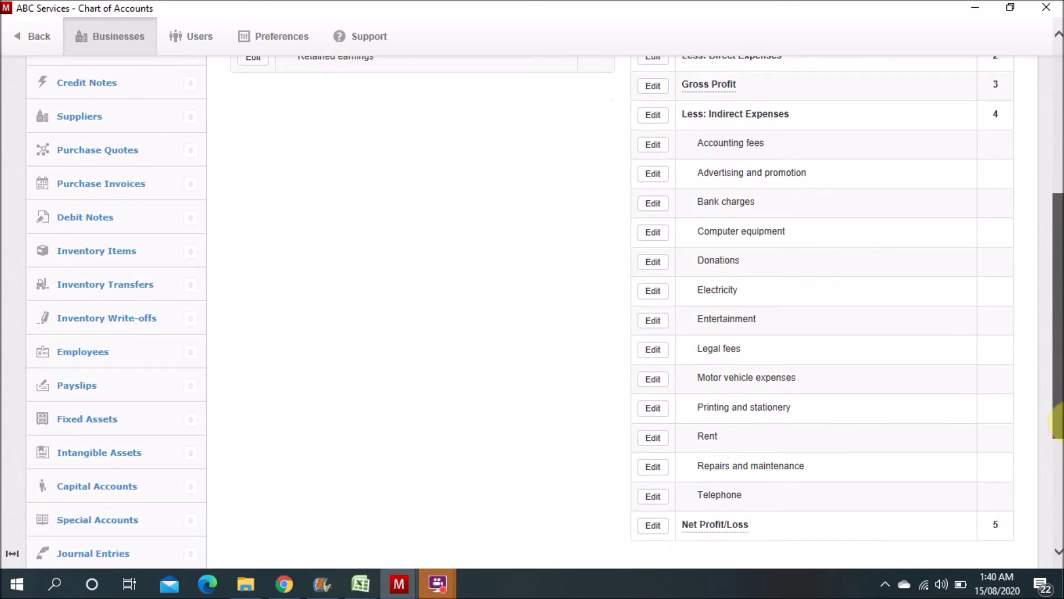
pyautogui.moveTo(1059, 422); pyautogui.dragTo(1059, 423)
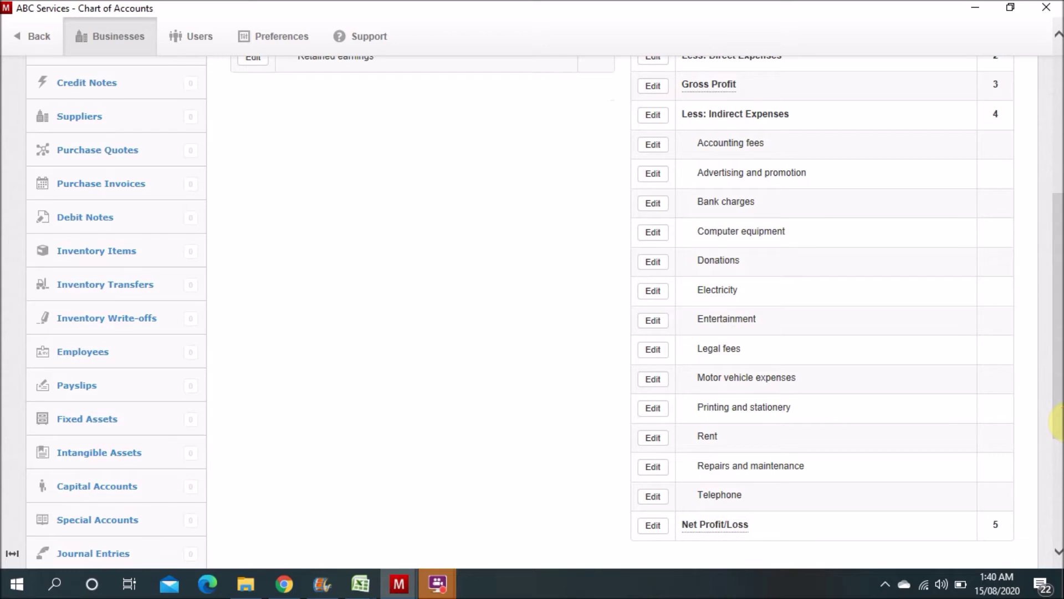
pyautogui.click(654, 439)
pyautogui.click(266, 289)
pyautogui.write('0')
pyautogui.write('ffice Rent')
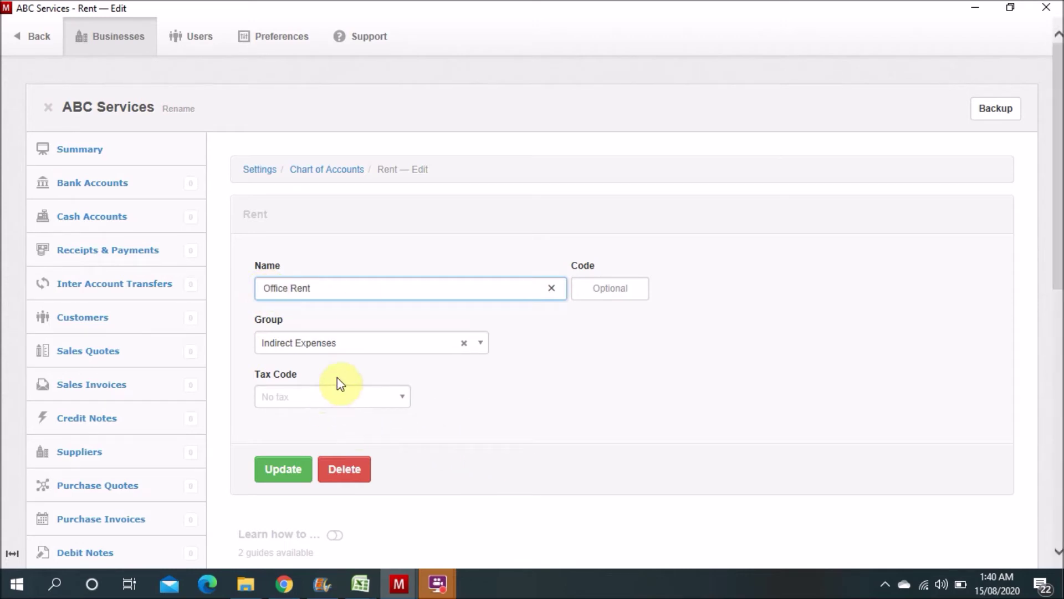
pyautogui.click(274, 476)
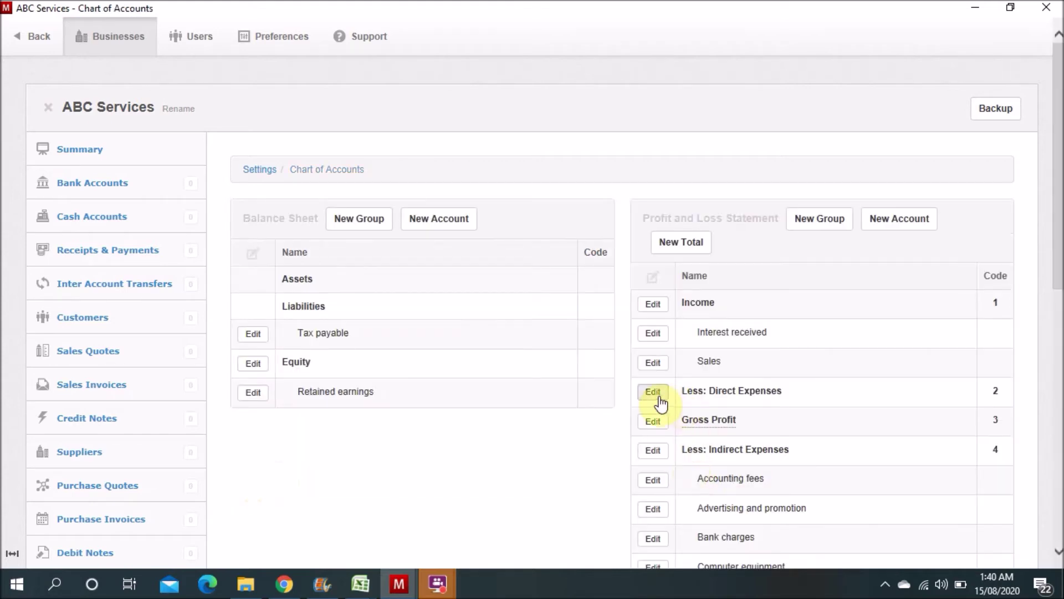
# Step: Create a Profit and Loss account named Agen Commission in the Direct Expenses group
pyautogui.click(888, 224)
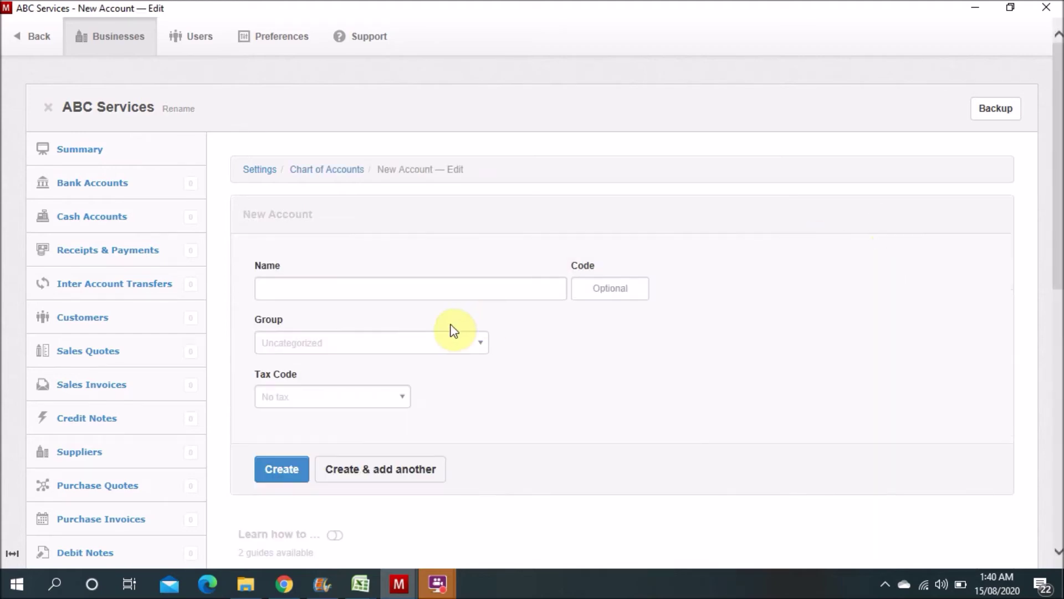
pyautogui.click(441, 289)
pyautogui.write('Agen Commission')
pyautogui.press('BackSpace')
pyautogui.click(403, 338)
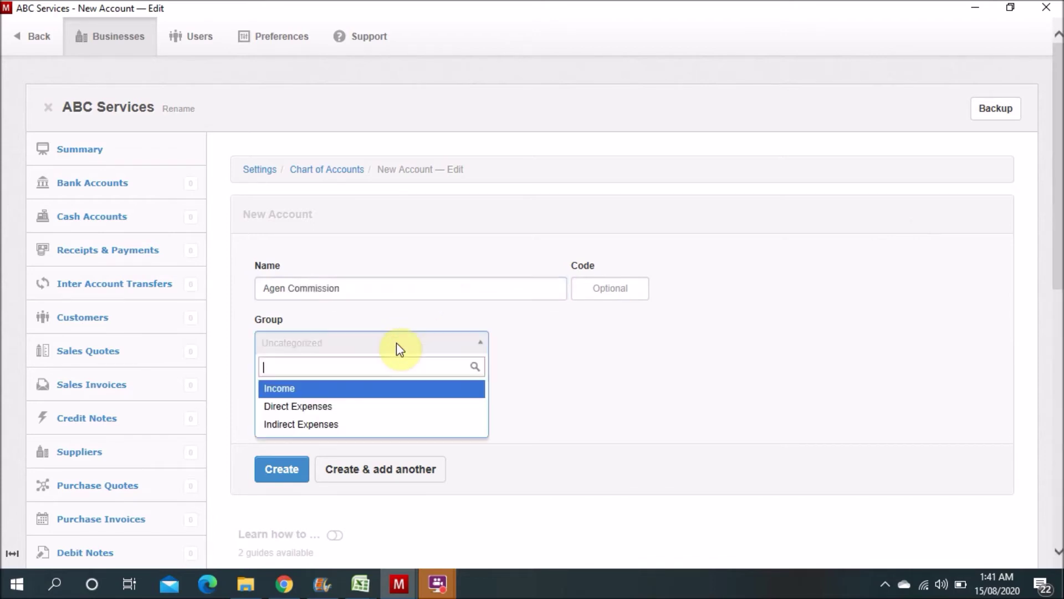
pyautogui.click(342, 410)
pyautogui.click(289, 470)
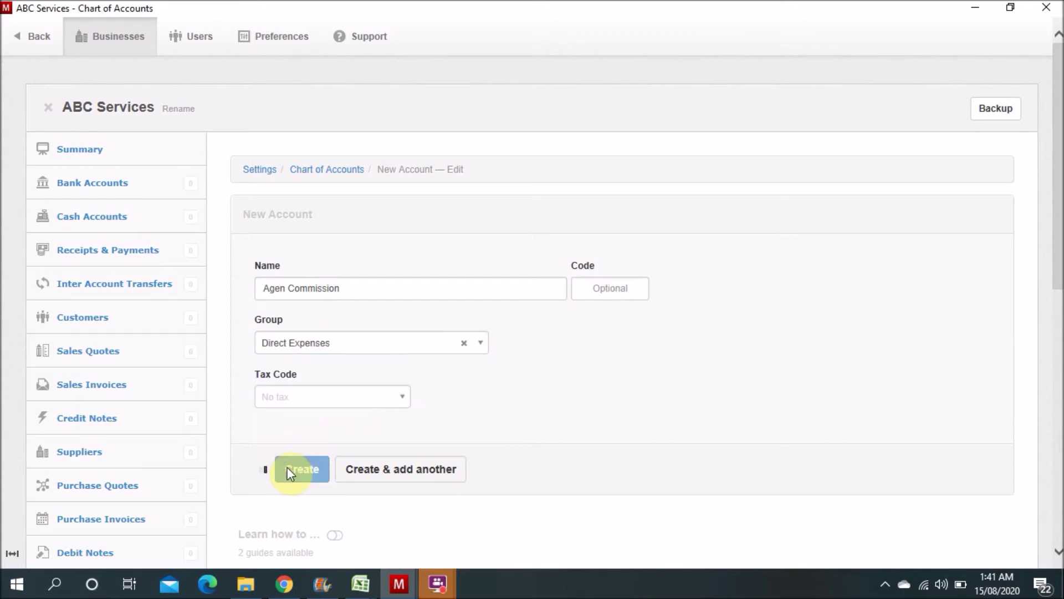
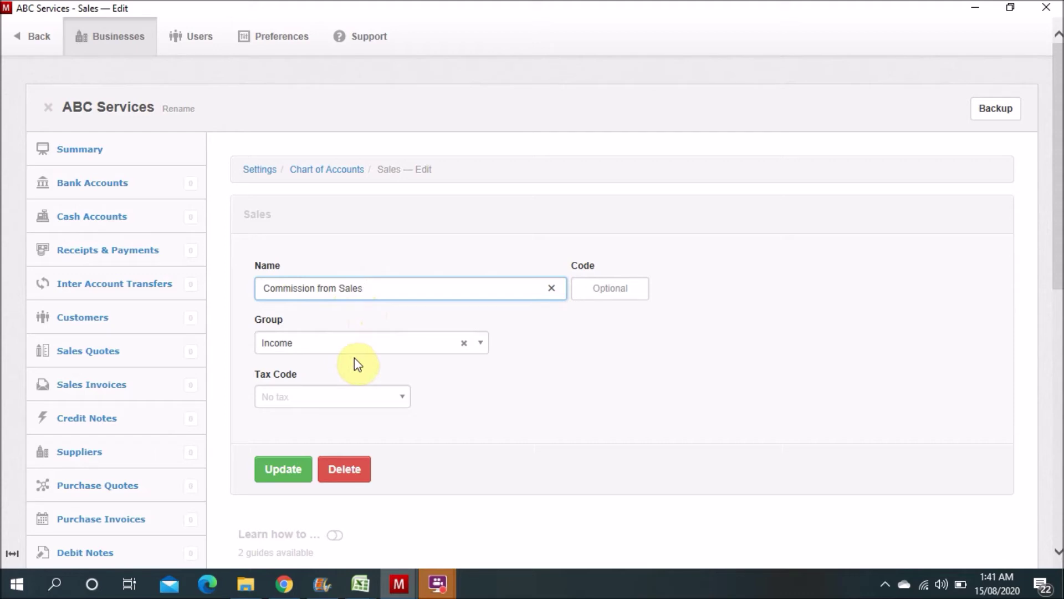
# Step: Save the Sales income account under the name Commission from Sales
pyautogui.click(293, 463)
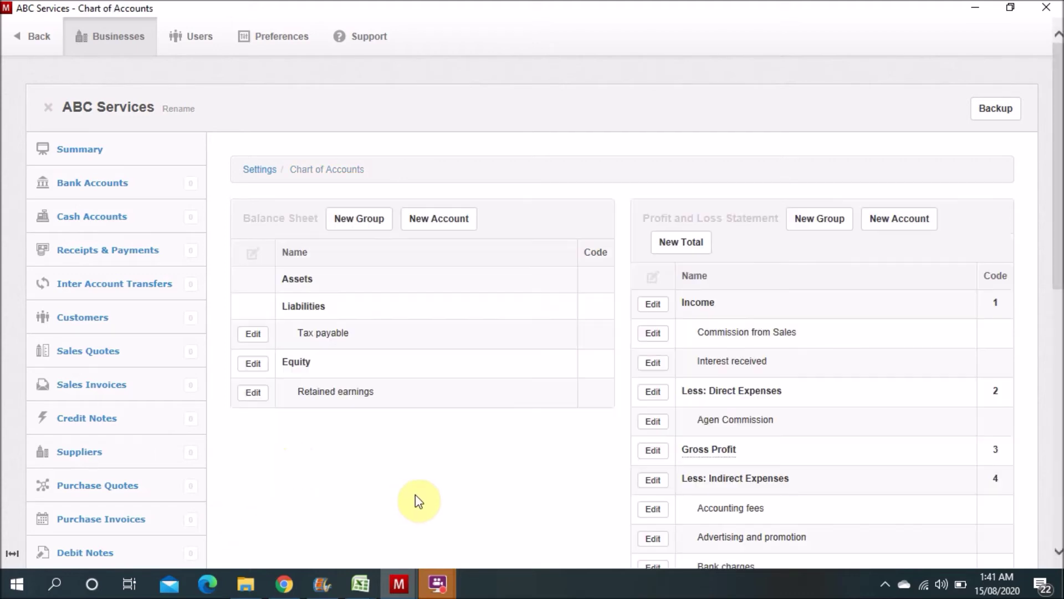
# Step: Create a Profit and Loss account named Commission from Rent in the Income group
pyautogui.click(882, 221)
pyautogui.click(407, 291)
pyautogui.write('Commision')
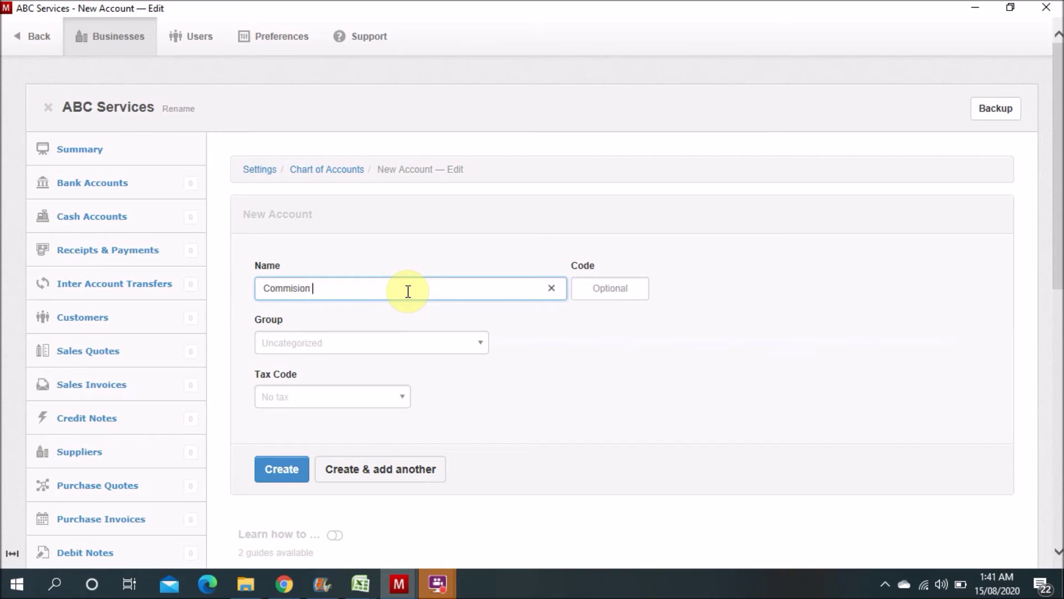
pyautogui.press('BackSpace')
pyautogui.press('BackSpace')
pyautogui.press('BackSpace')
pyautogui.press('BackSpace')
pyautogui.write('sion from Rent')
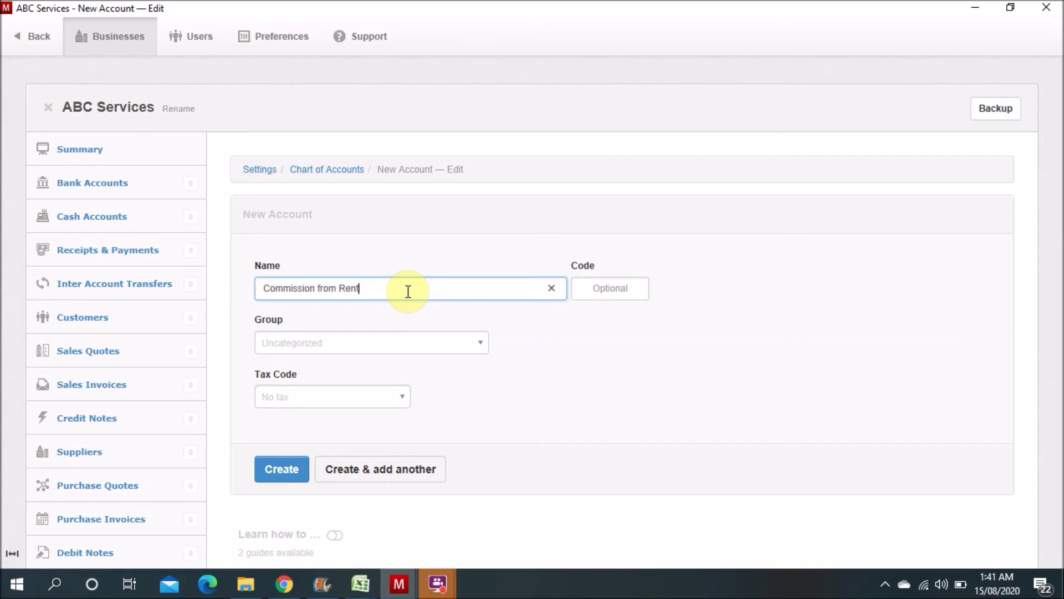
pyautogui.click(321, 348)
pyautogui.click(278, 405)
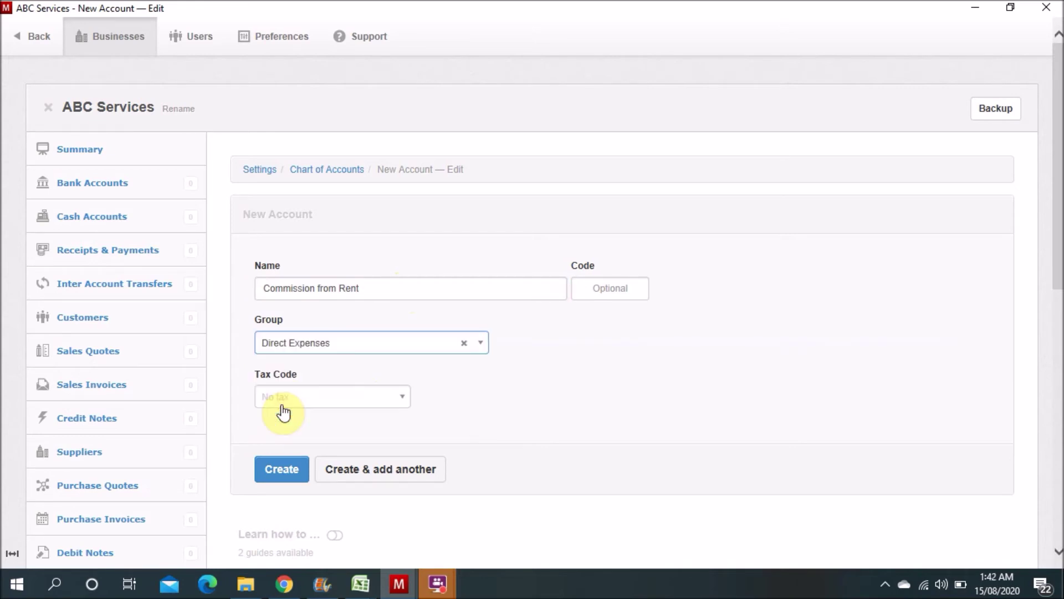
pyautogui.click(308, 343)
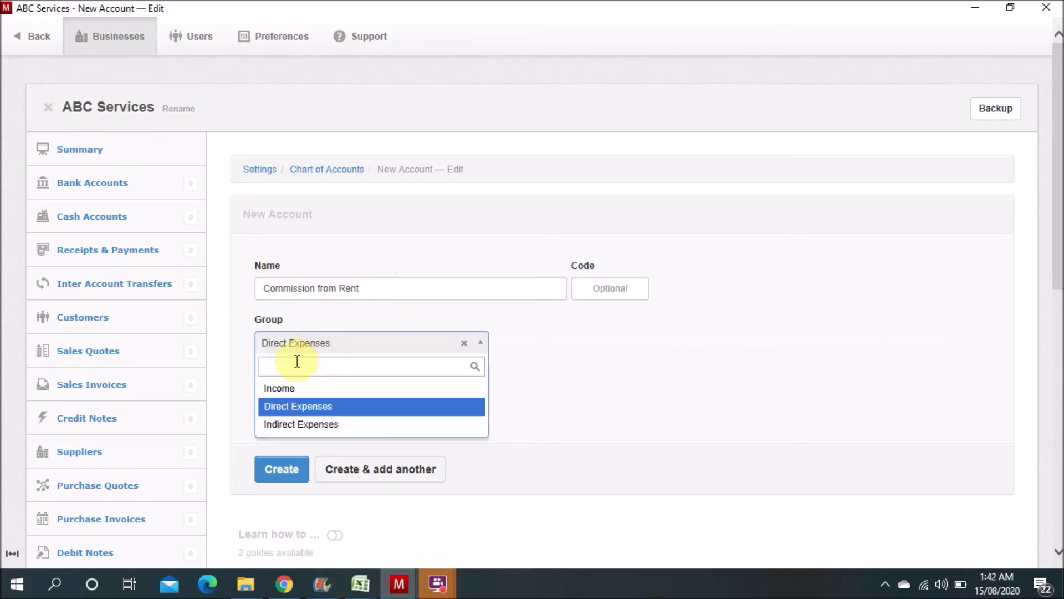
pyautogui.click(281, 390)
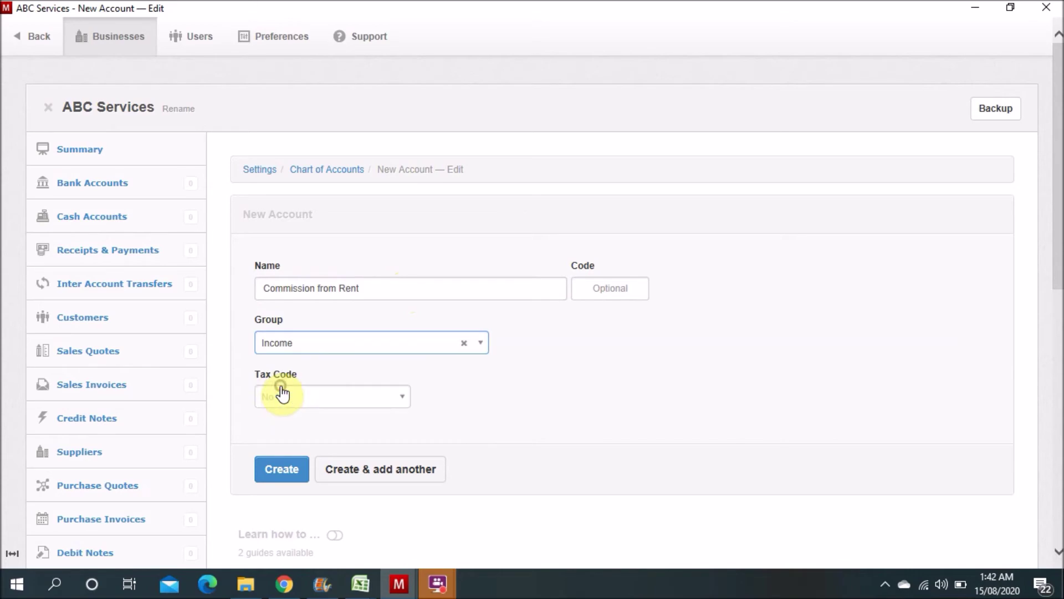
pyautogui.click(275, 471)
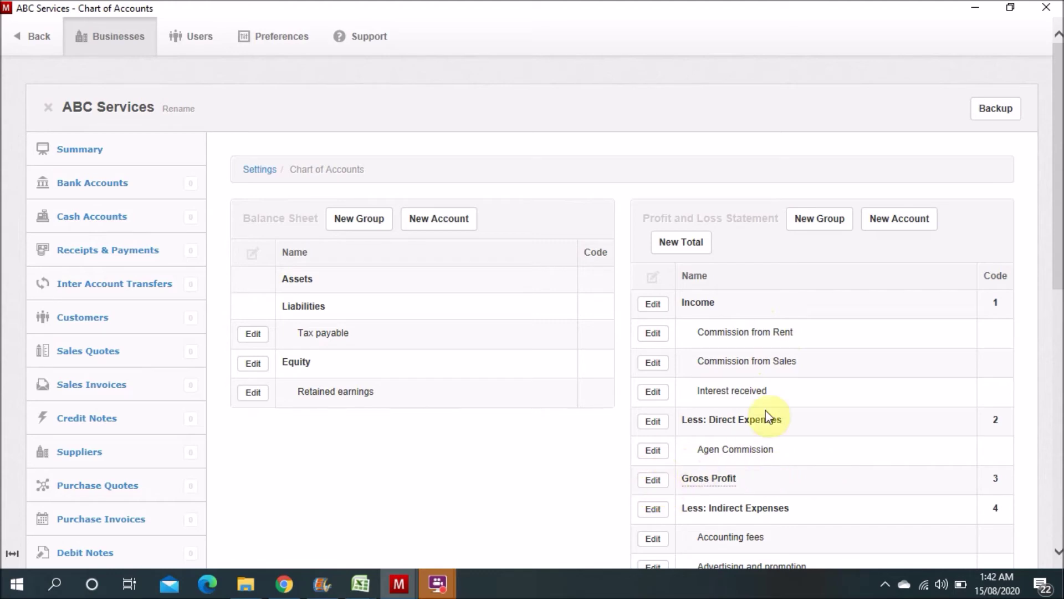
# Step: Create a new bank account named Commercial Bank of Dubai, keeping the default AED currency and leaving the code and credit limit empty
pyautogui.moveTo(1055, 220); pyautogui.dragTo(1056, 263)
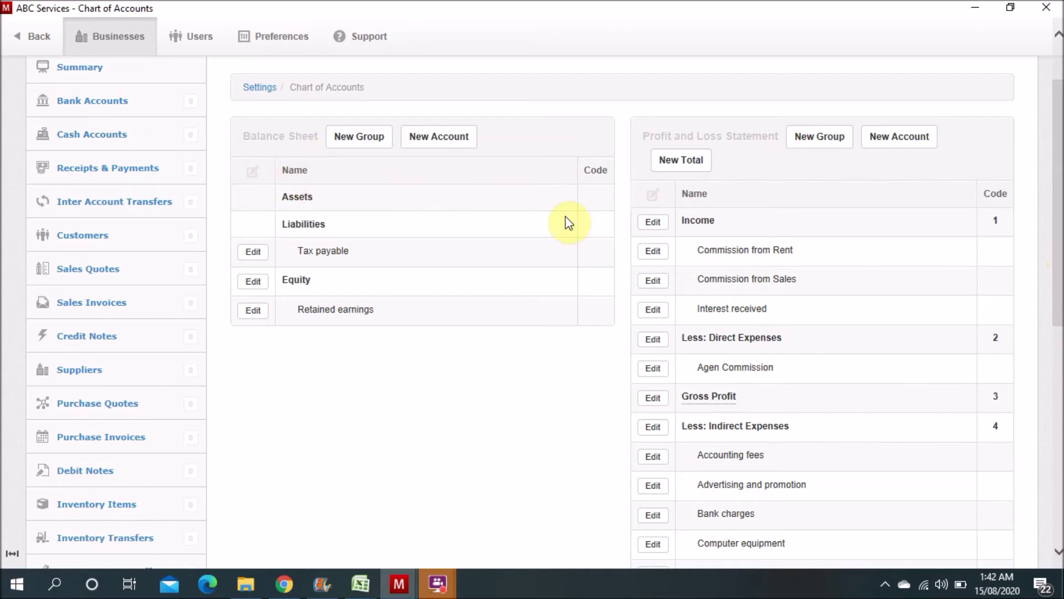
pyautogui.scroll(2, 957, 274)
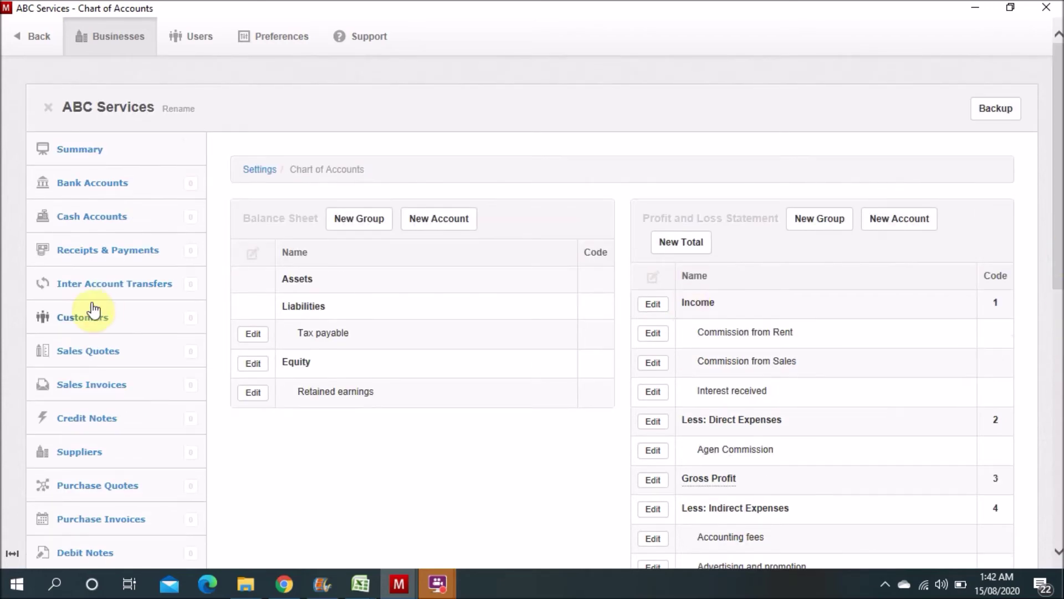
pyautogui.click(99, 193)
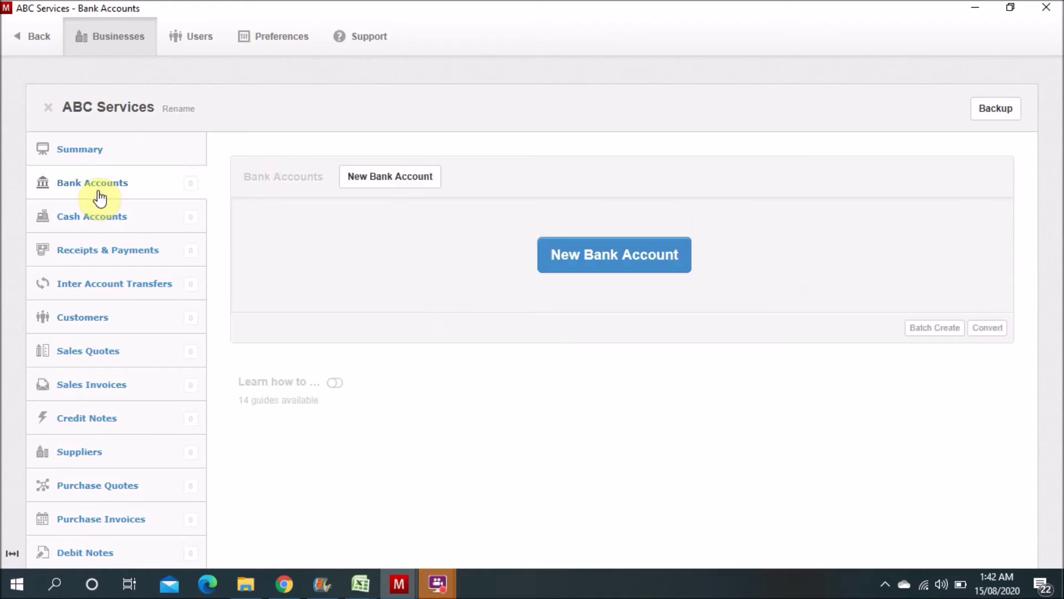
pyautogui.click(577, 269)
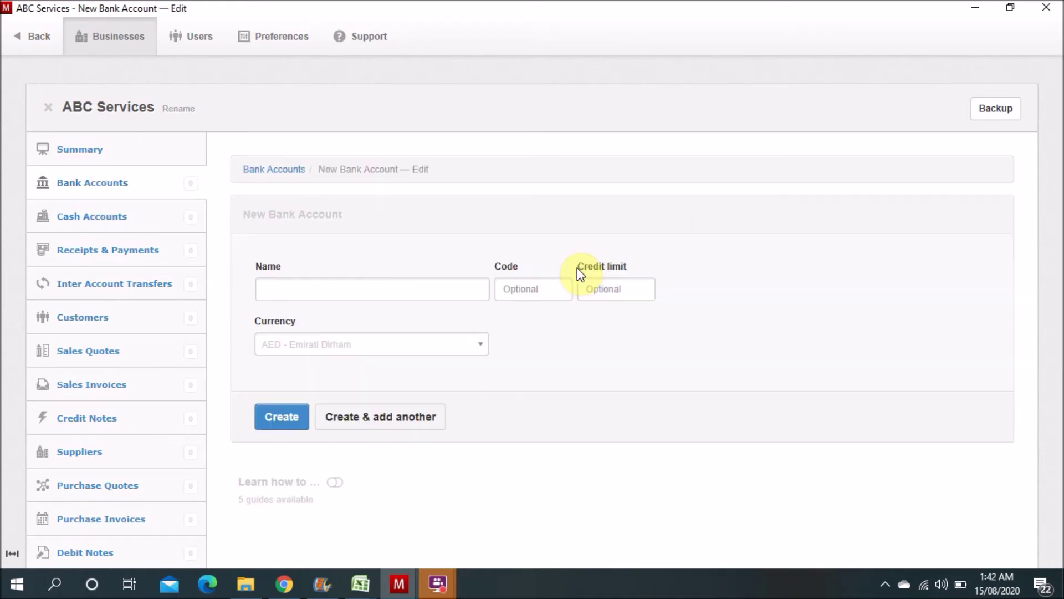
pyautogui.click(370, 291)
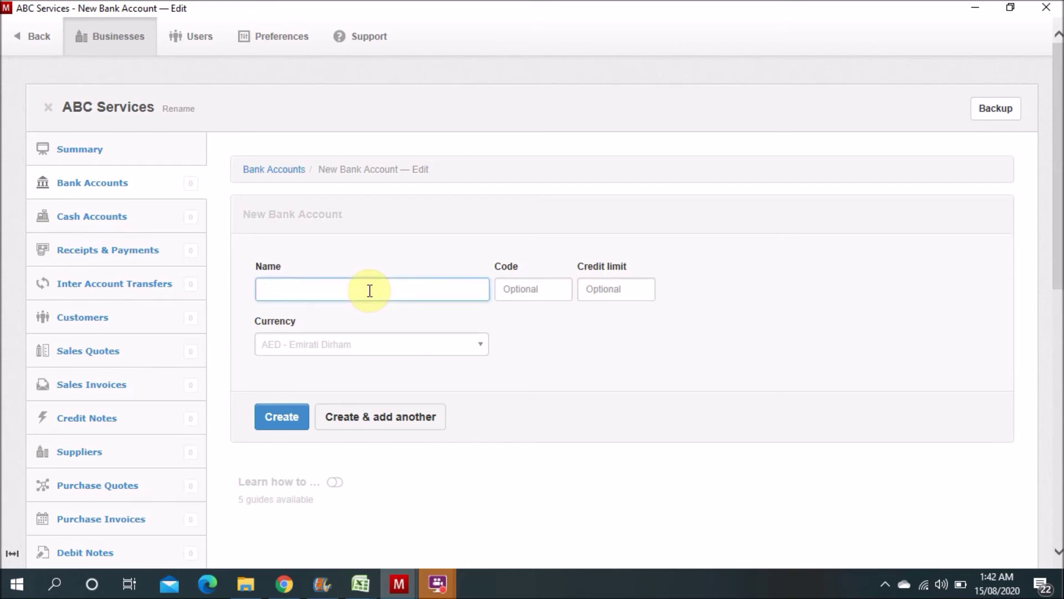
pyautogui.write('Commercial')
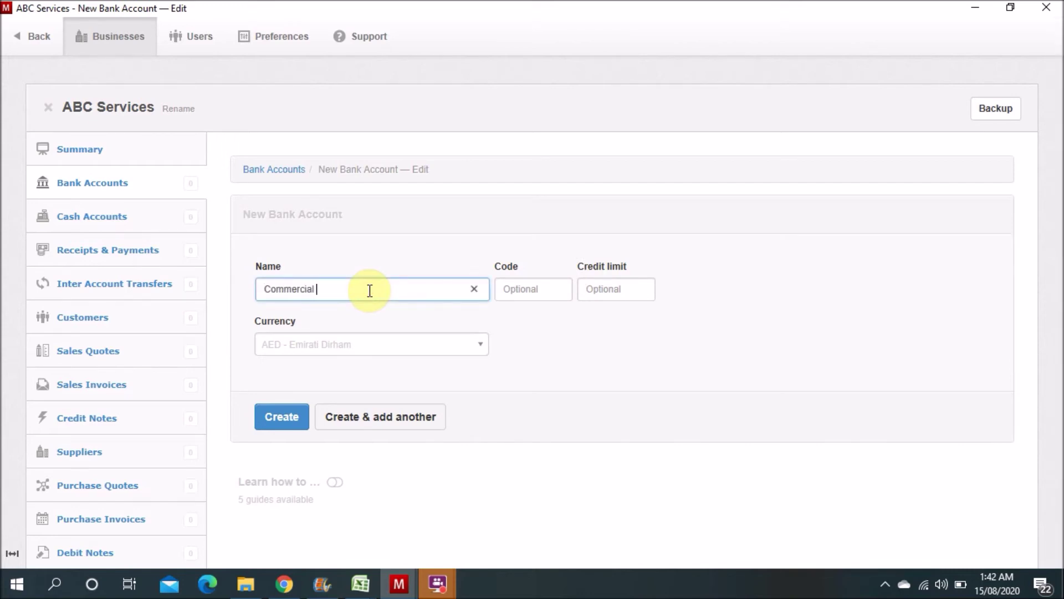
pyautogui.write(' Bank of Dubai')
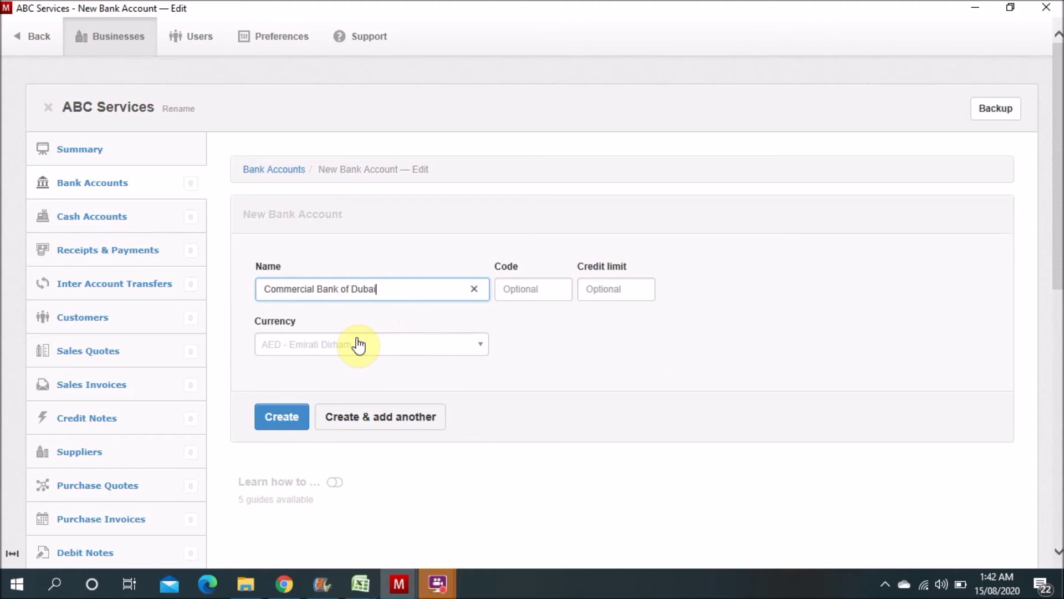
pyautogui.click(595, 380)
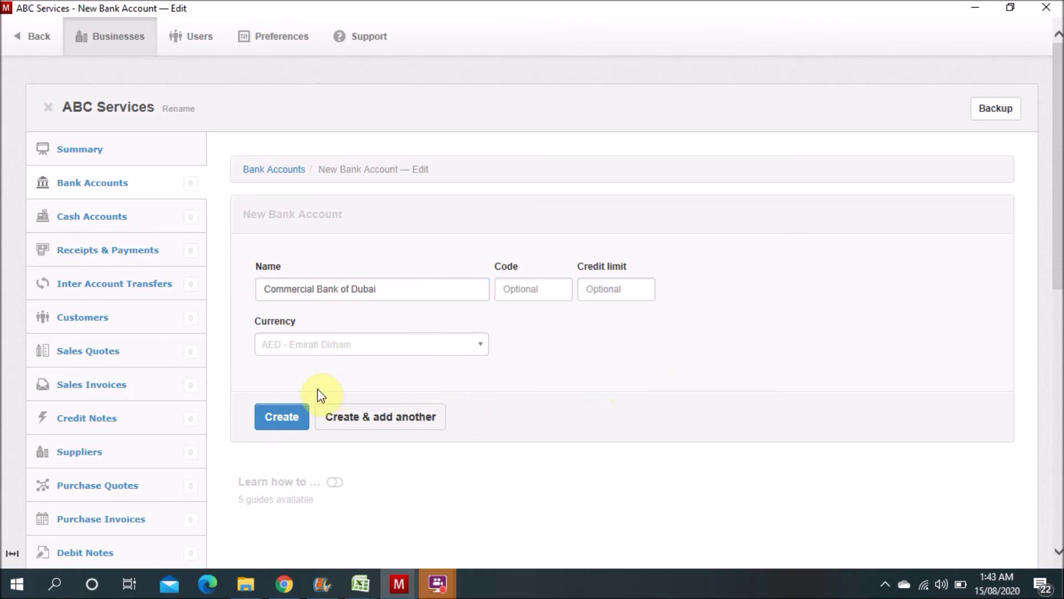
pyautogui.click(274, 419)
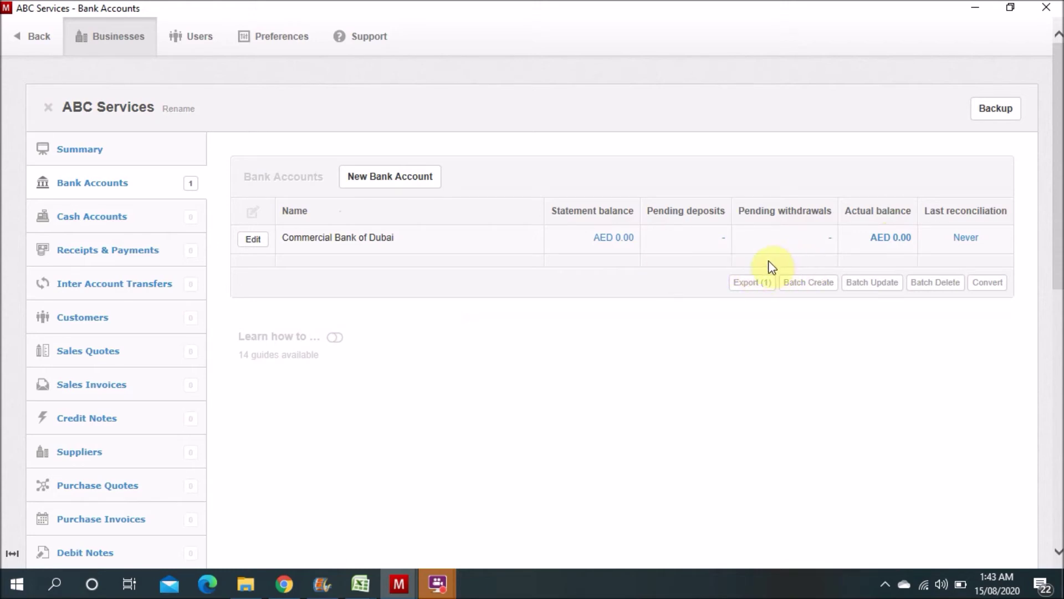
# Step: Create a cash account named Petty Cash plus the custodian's first name, keeping the default AED currency and leaving the code empty
pyautogui.click(105, 223)
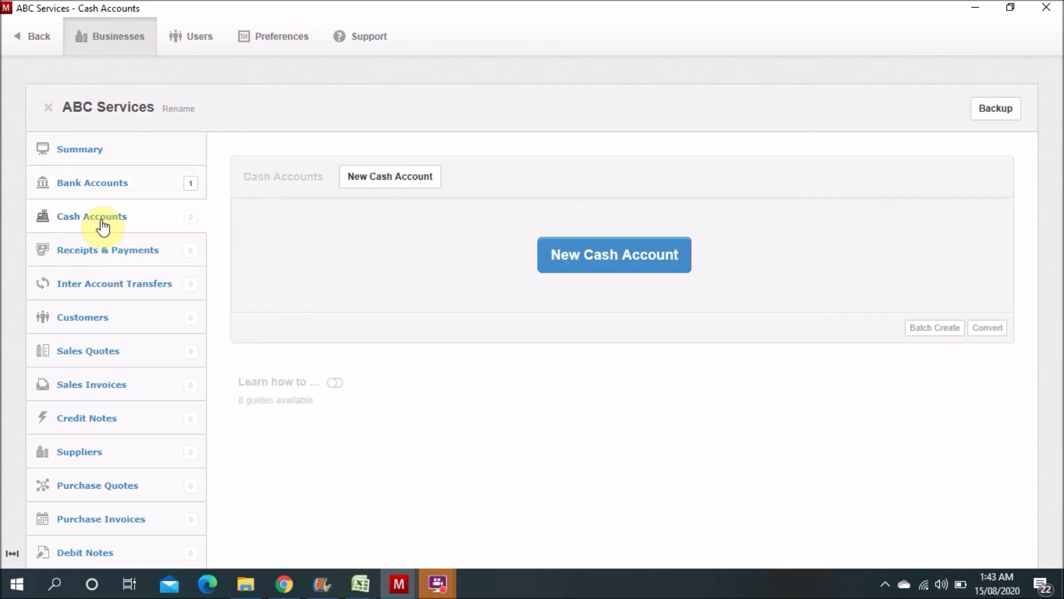
pyautogui.click(562, 264)
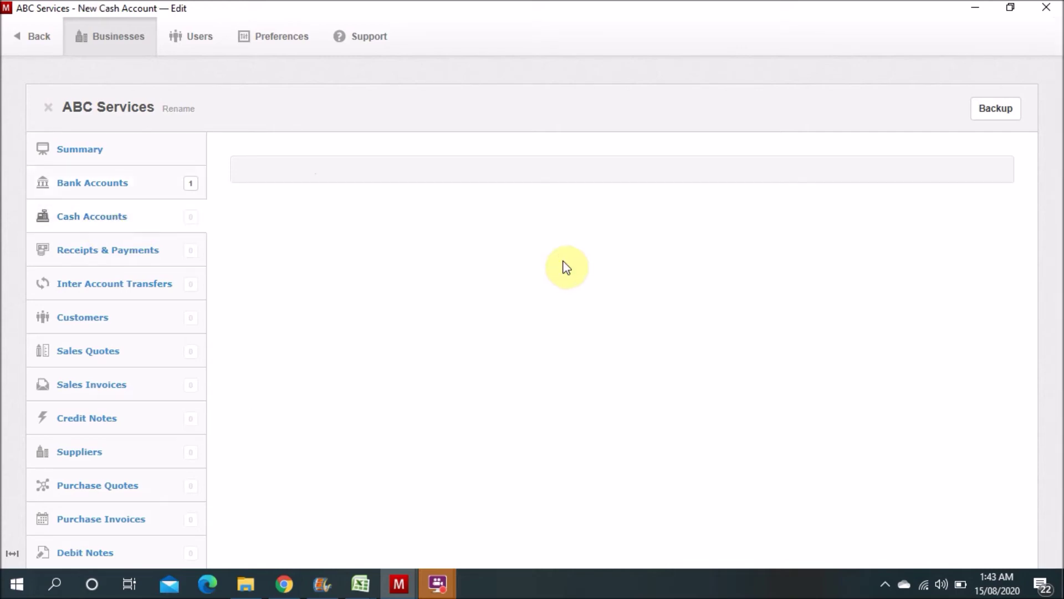
pyautogui.click(423, 289)
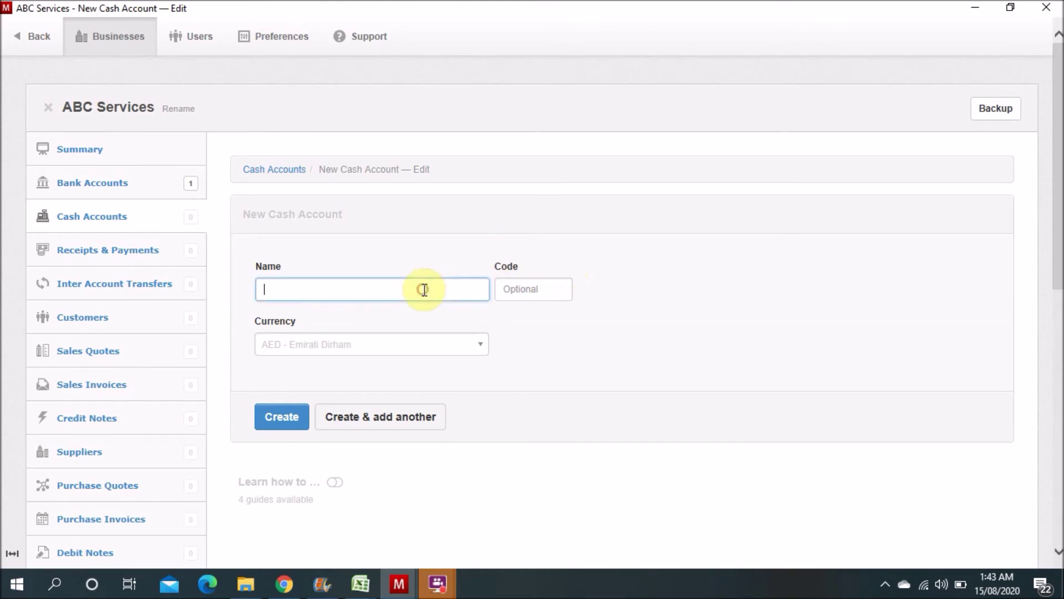
pyautogui.write('Petty cash')
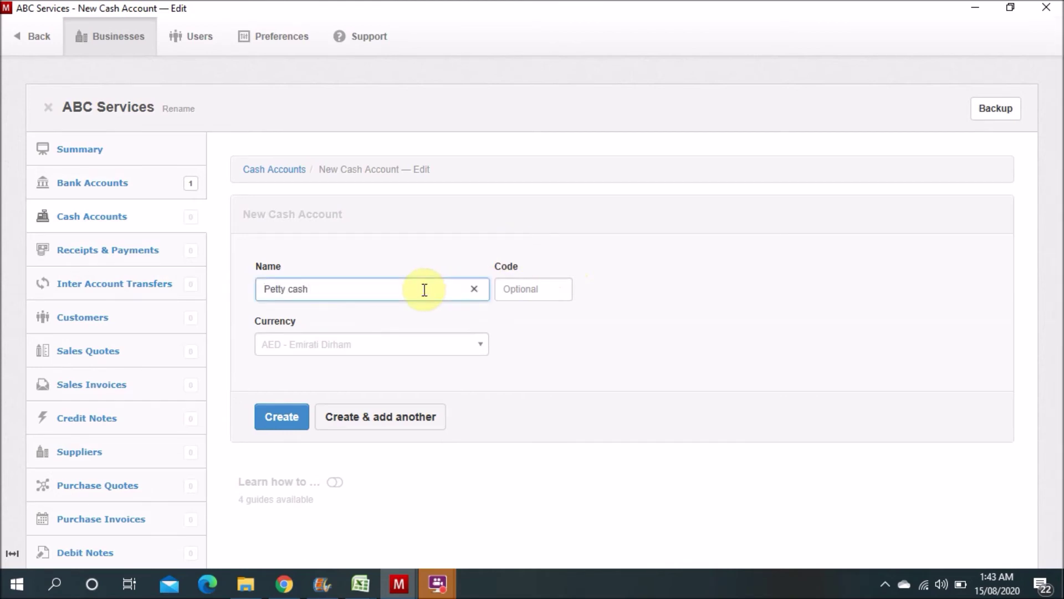
pyautogui.press('BackSpace')
pyautogui.write('C')
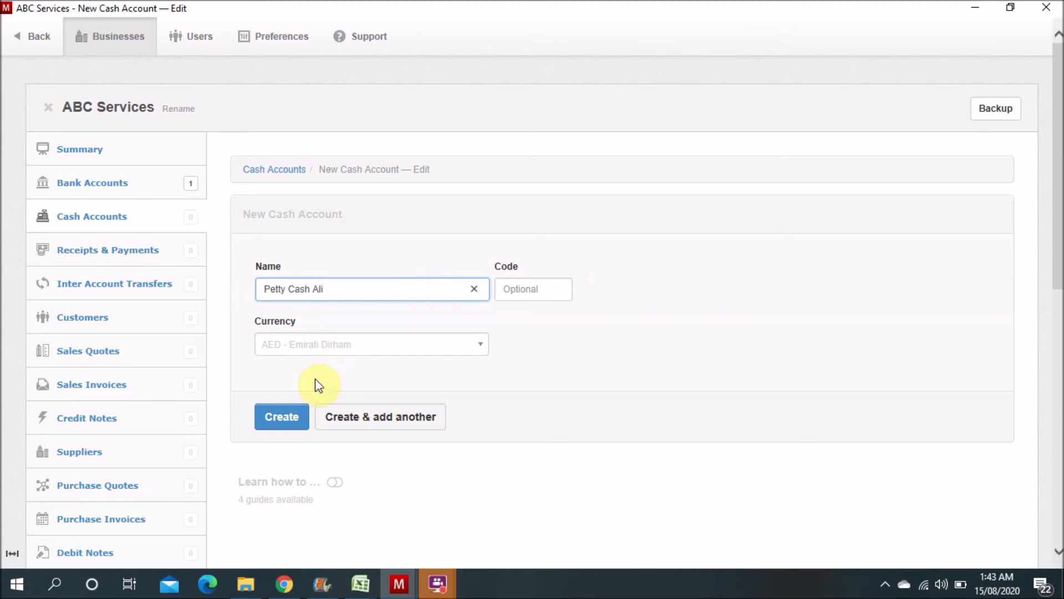
pyautogui.click(281, 415)
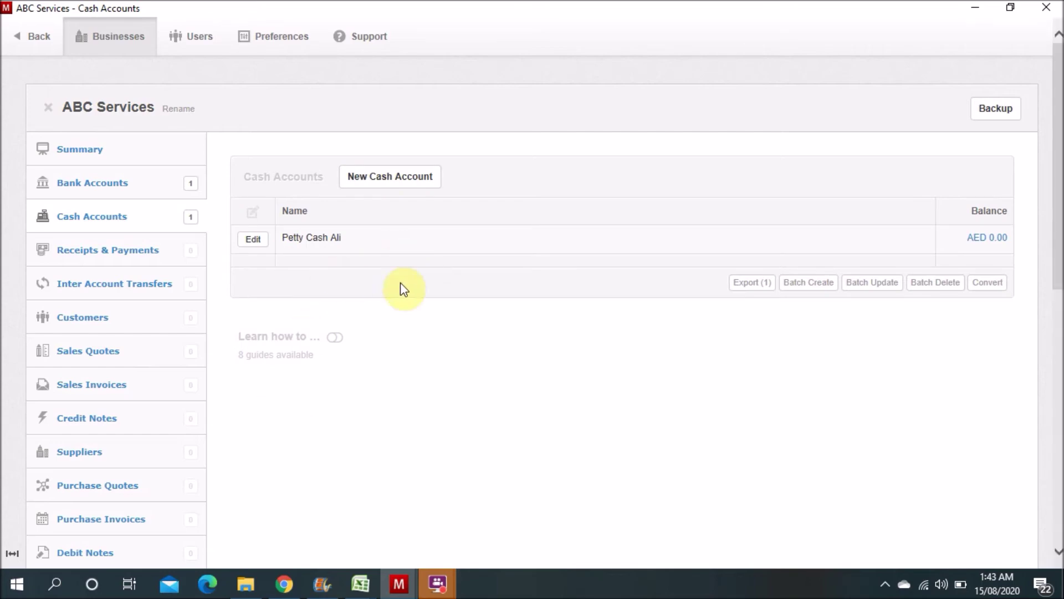
# Step: View the petty cash account's balance transactions, and review the Balance Sheet and Profit and Loss sections of the business summary
pyautogui.click(998, 244)
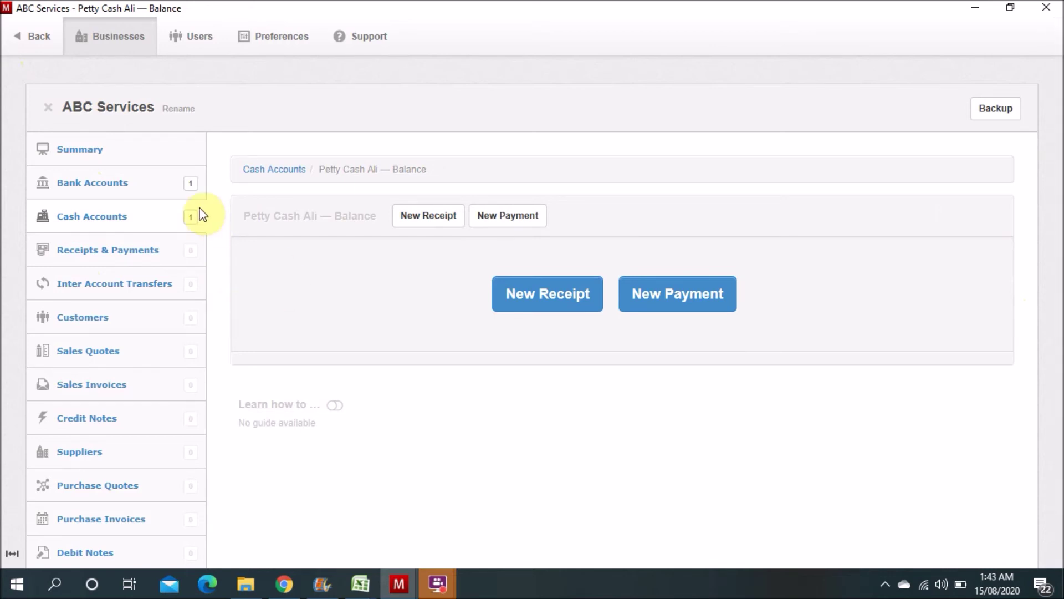
pyautogui.click(97, 161)
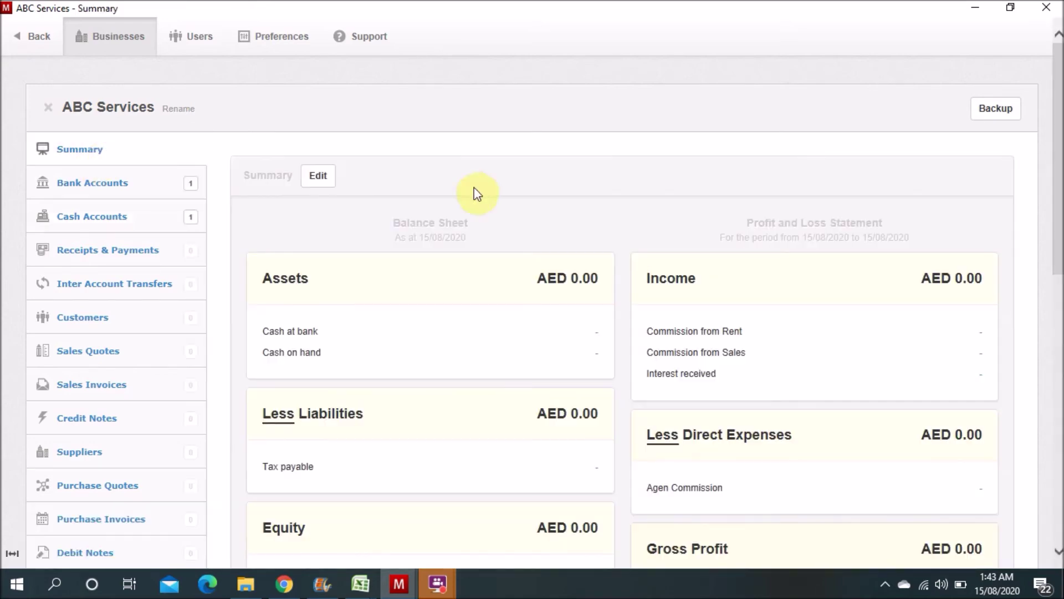
pyautogui.scroll(-3, 1060, 277)
pyautogui.moveTo(1060, 277); pyautogui.dragTo(1056, 232)
pyautogui.scroll(-1, 1056, 244)
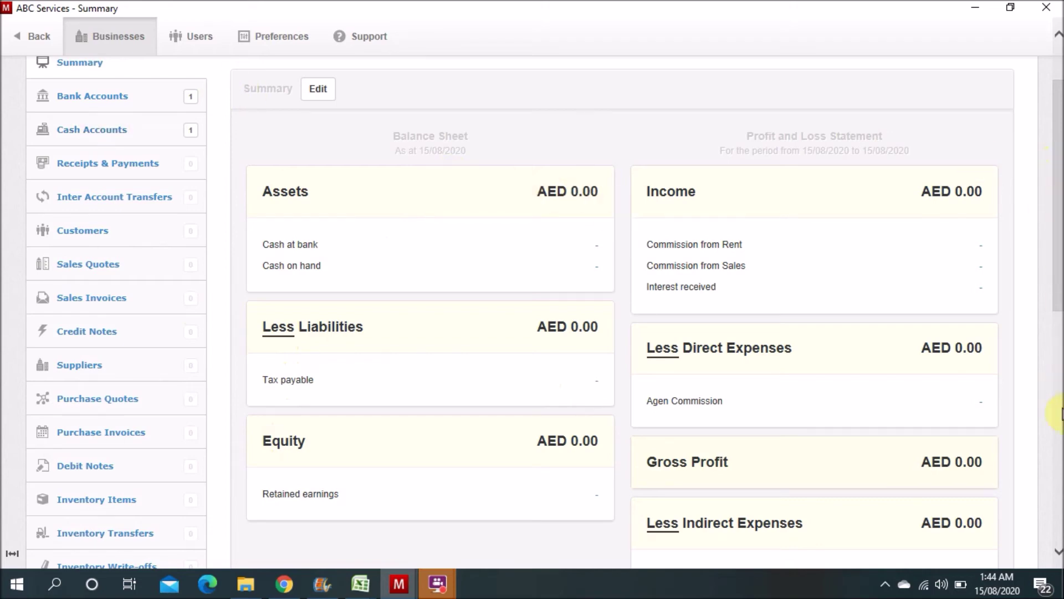
# Step: In the Chart of Accounts, create a Balance Sheet account named Security Deposit in the Assets group
pyautogui.scroll(-8, 1053, 407)
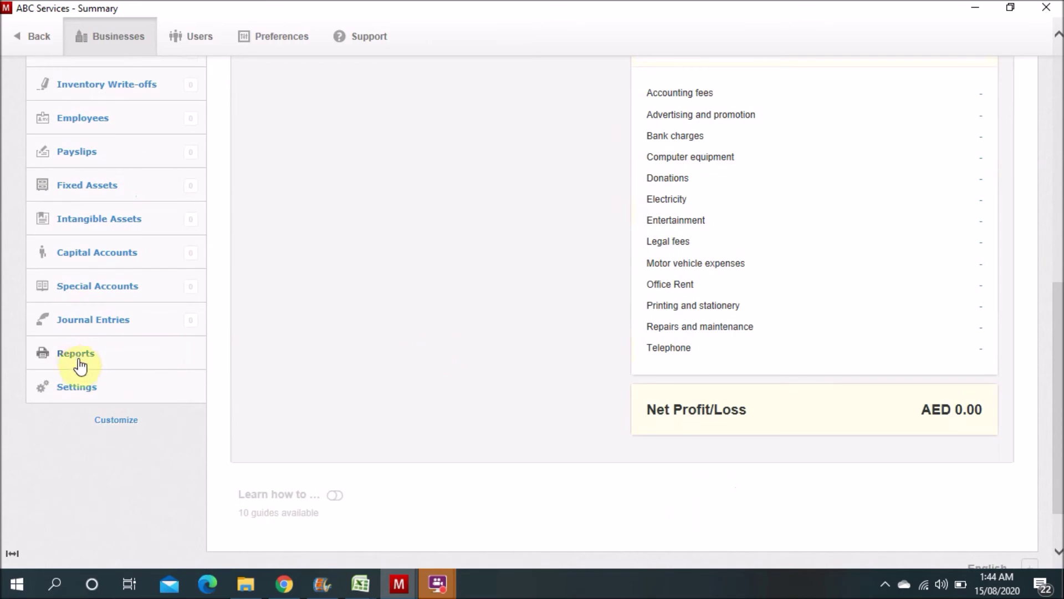
pyautogui.click(81, 394)
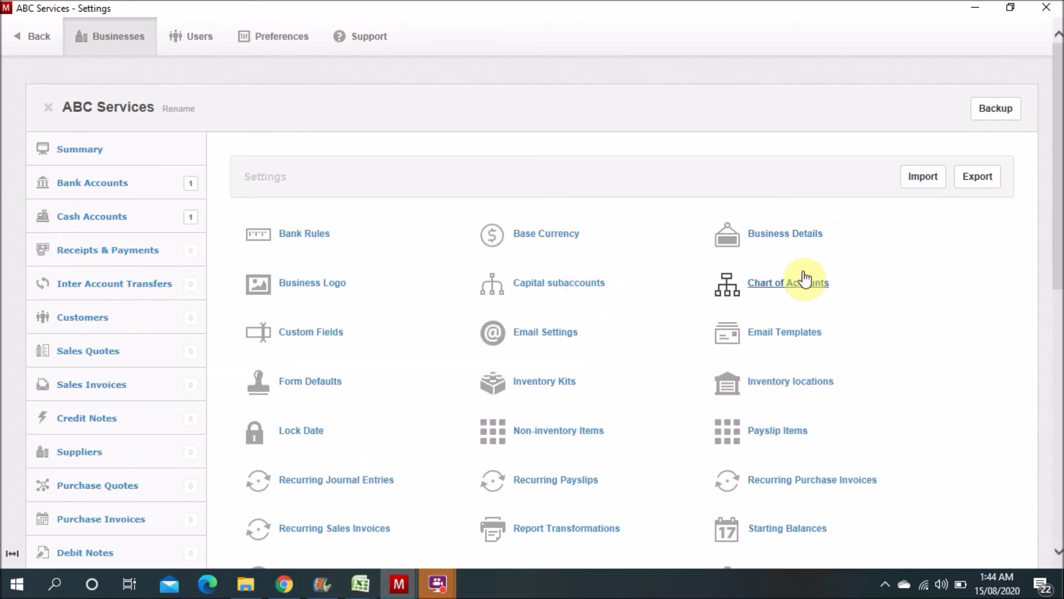
pyautogui.click(805, 278)
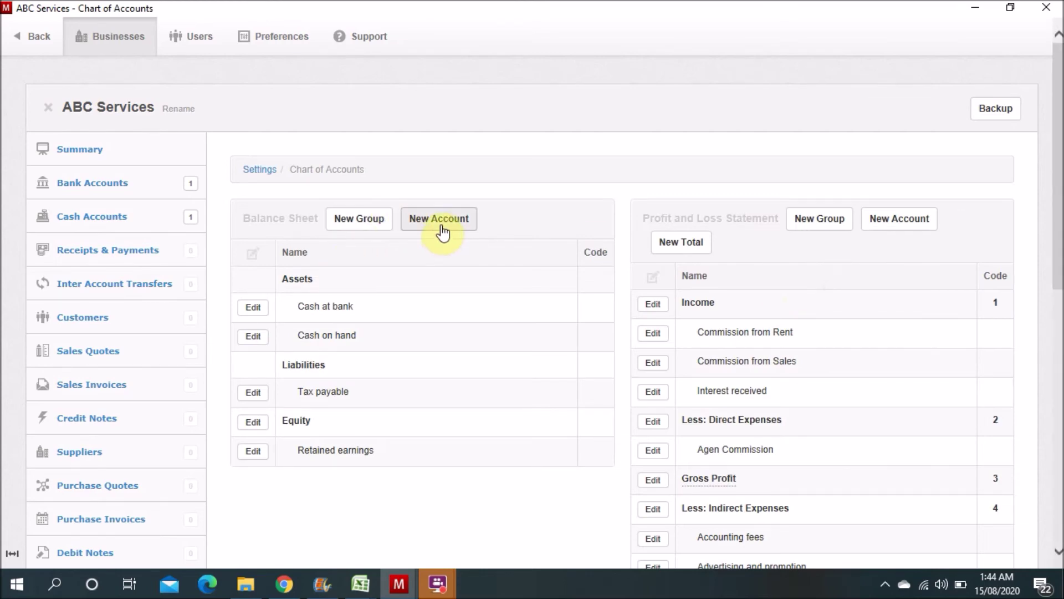
pyautogui.click(439, 220)
pyautogui.click(342, 289)
pyautogui.write('Advanc')
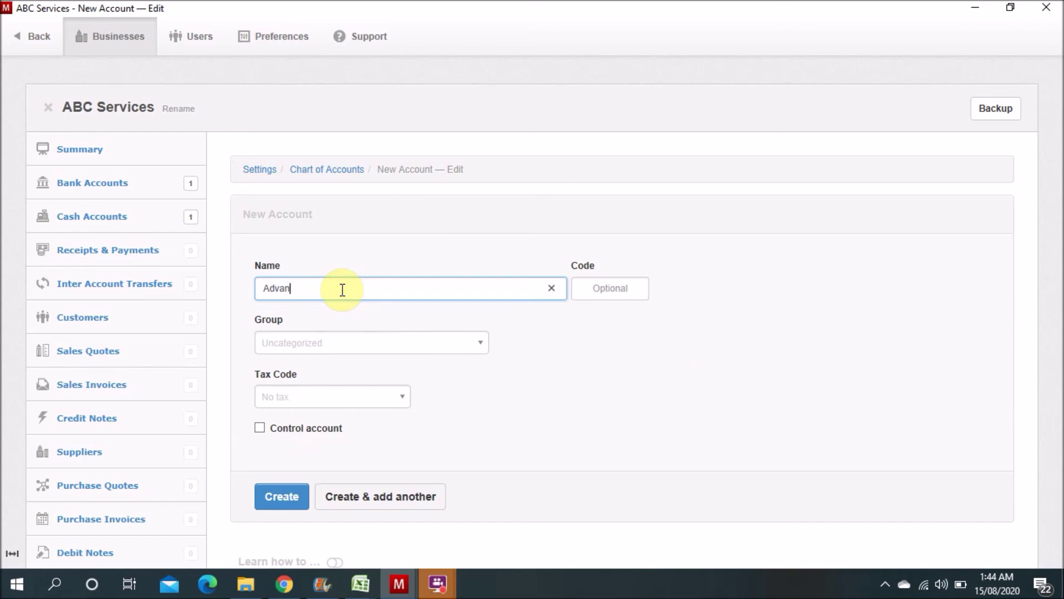
pyautogui.hotkey('ctrl', 'a')
pyautogui.write('Security Depos')
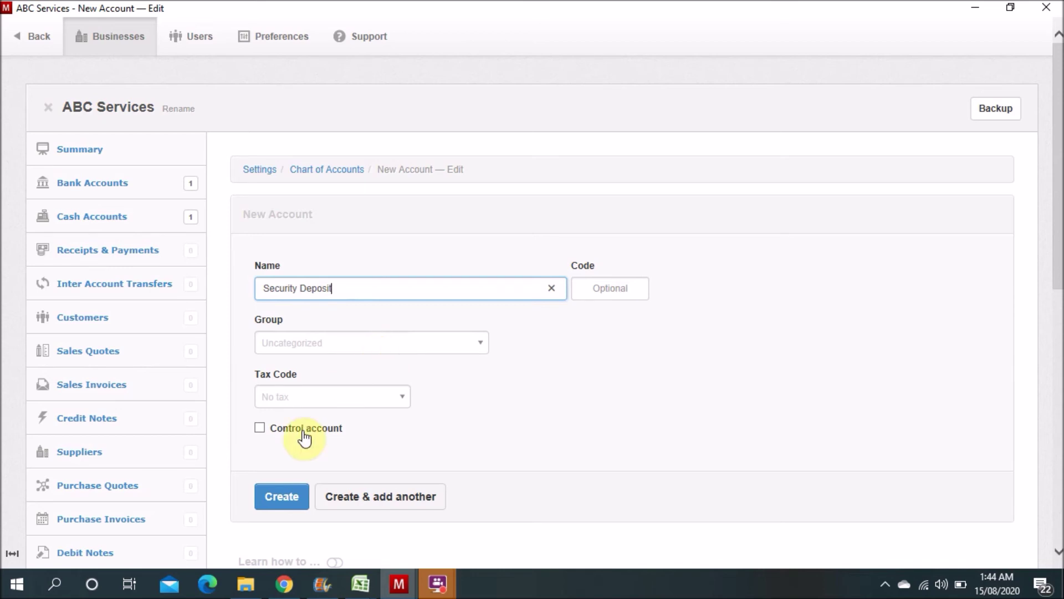
pyautogui.click(485, 344)
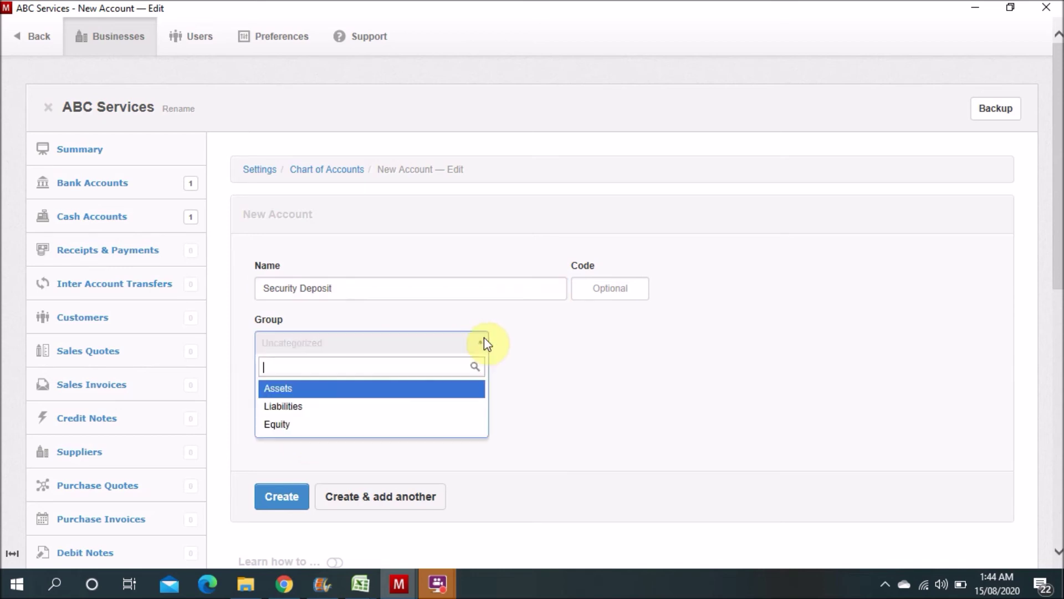
pyautogui.click(360, 390)
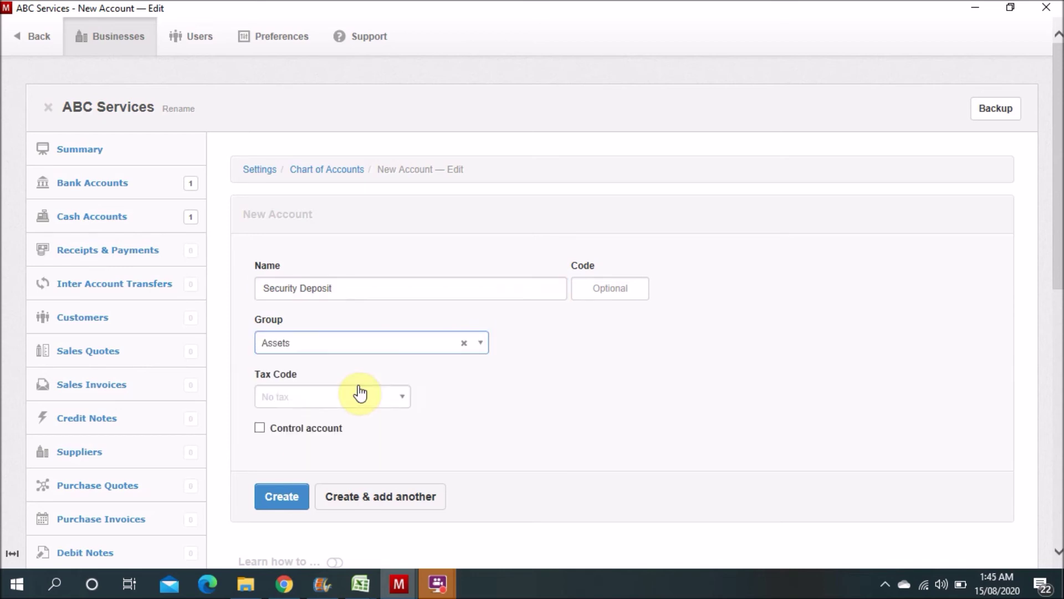
pyautogui.click(282, 506)
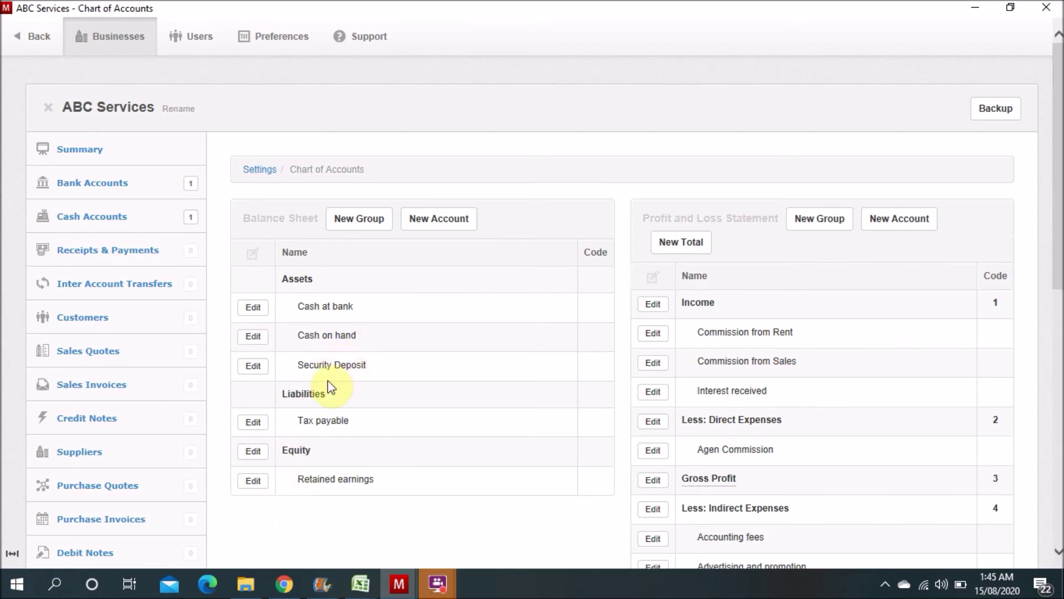
# Step: Create a Balance Sheet account named Accrued Expenses in the Liabilities group
pyautogui.click(444, 221)
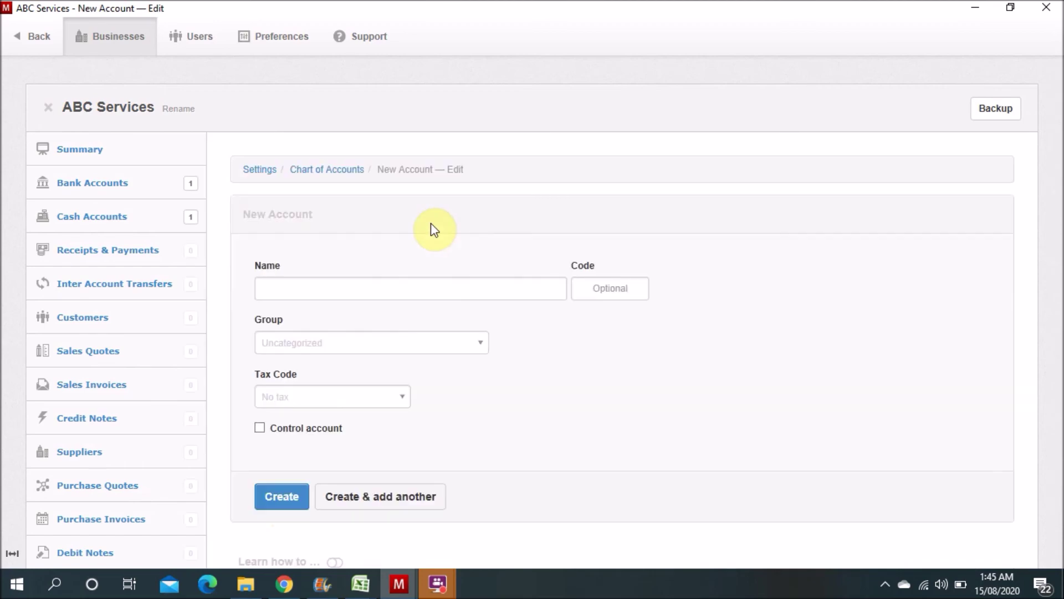
pyautogui.click(326, 290)
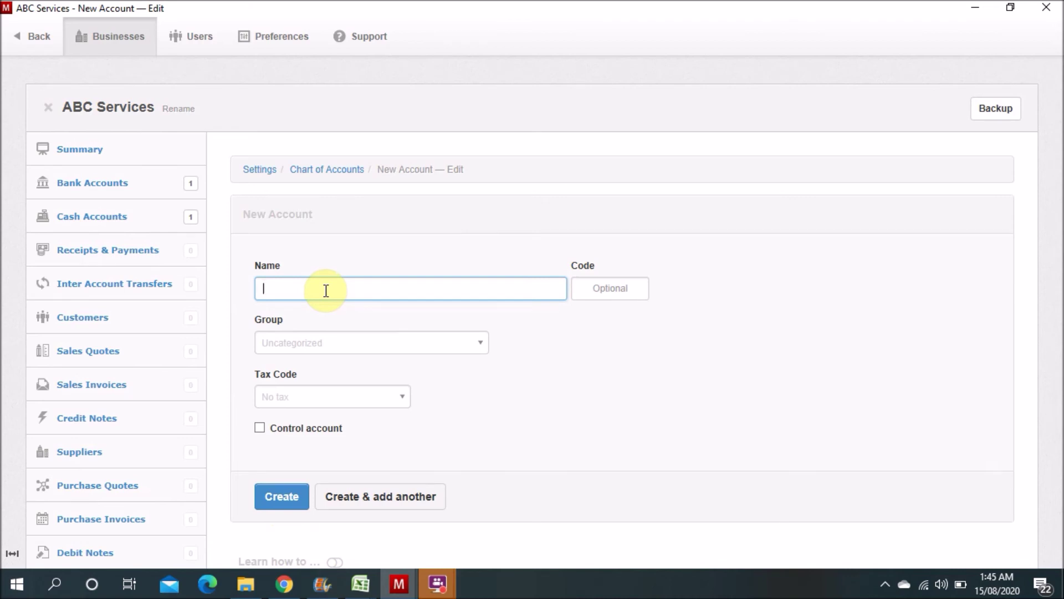
pyautogui.write('Accrued Expenses')
pyautogui.click(314, 348)
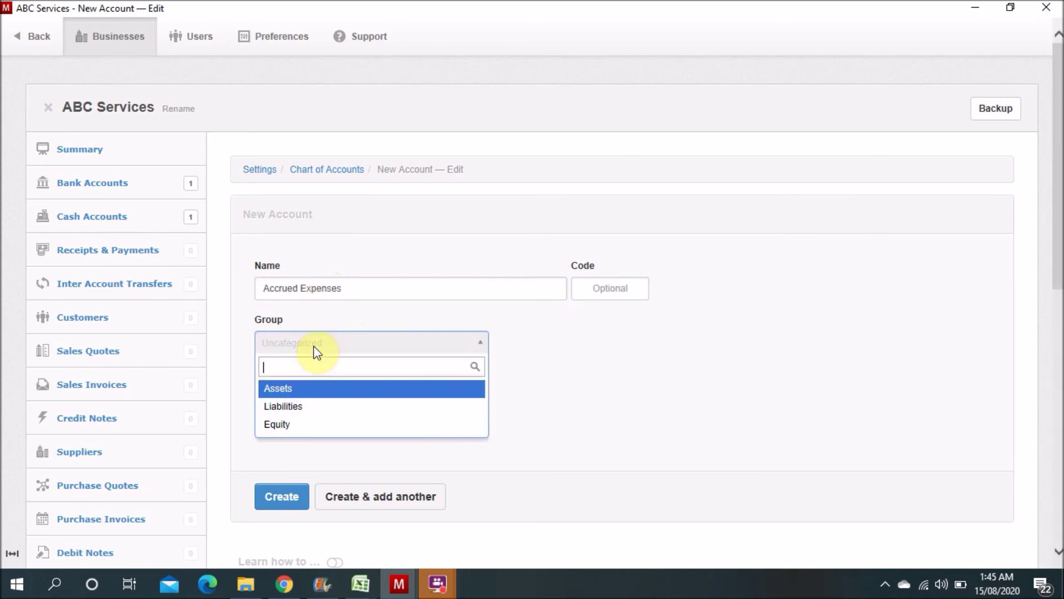
pyautogui.click(280, 406)
pyautogui.click(278, 500)
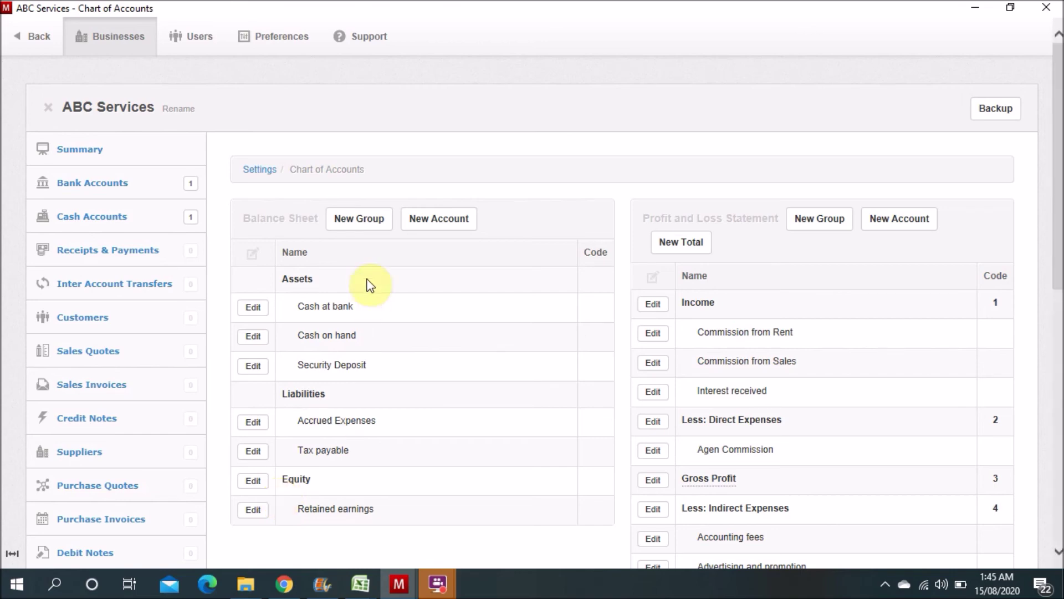
# Step: Create a Balance Sheet group named Long Term Assets within the Assets group
pyautogui.click(371, 218)
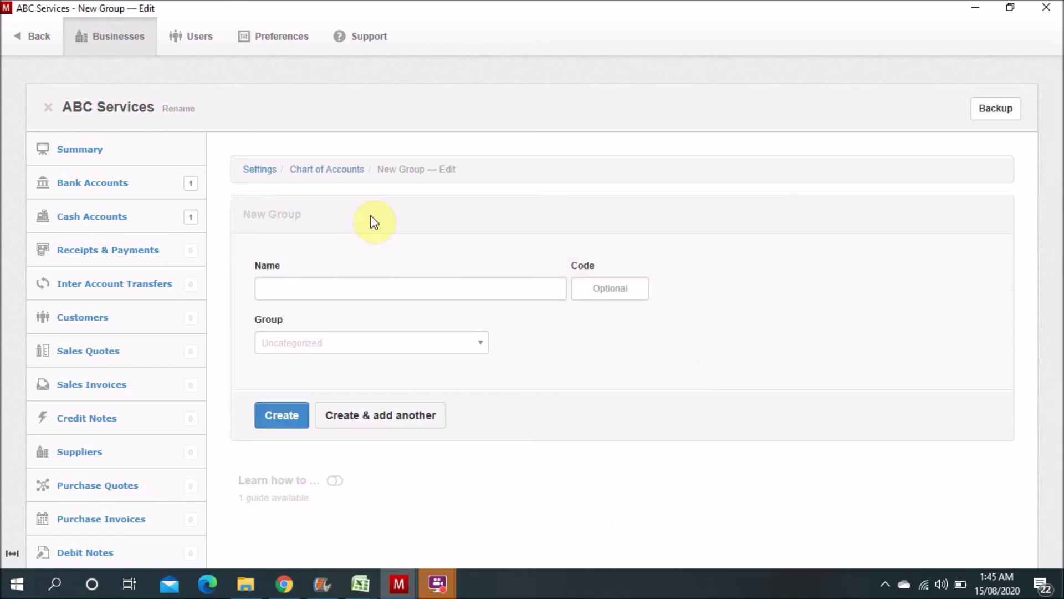
pyautogui.click(346, 287)
pyautogui.write('Long Term Assets')
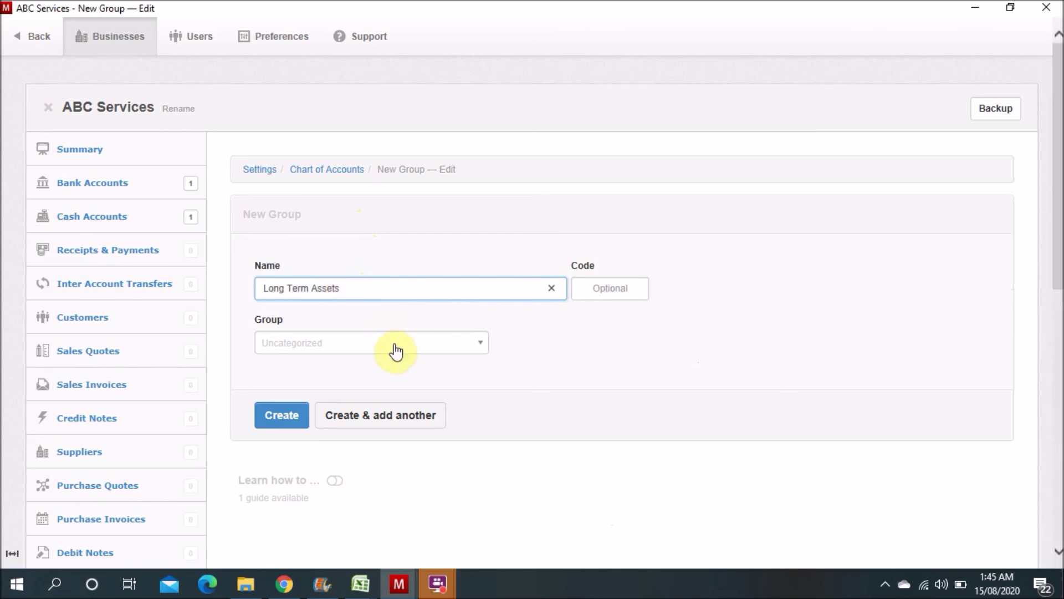
pyautogui.click(396, 350)
pyautogui.click(344, 389)
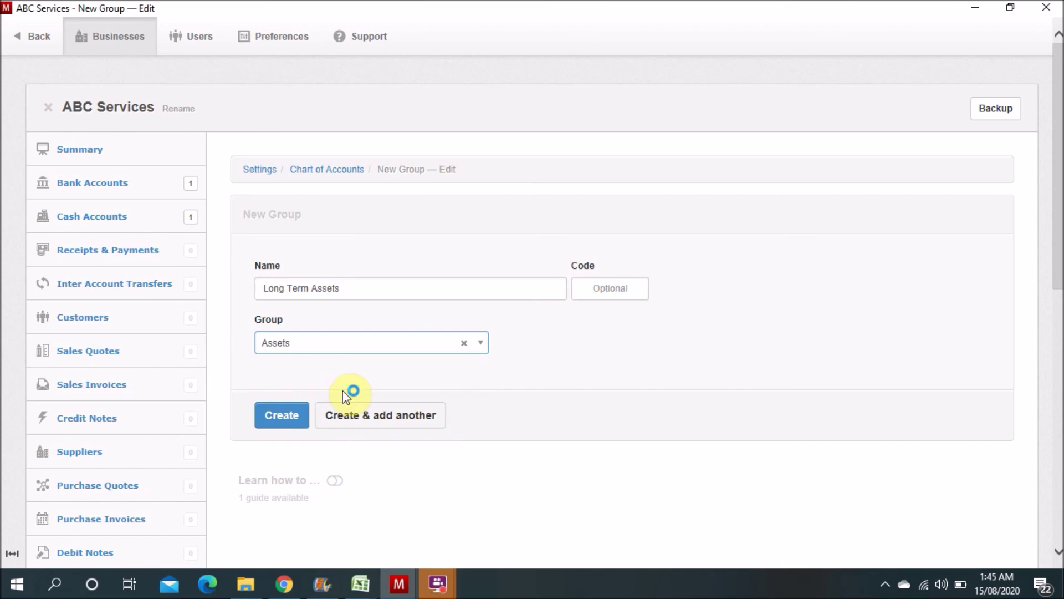
pyautogui.click(287, 416)
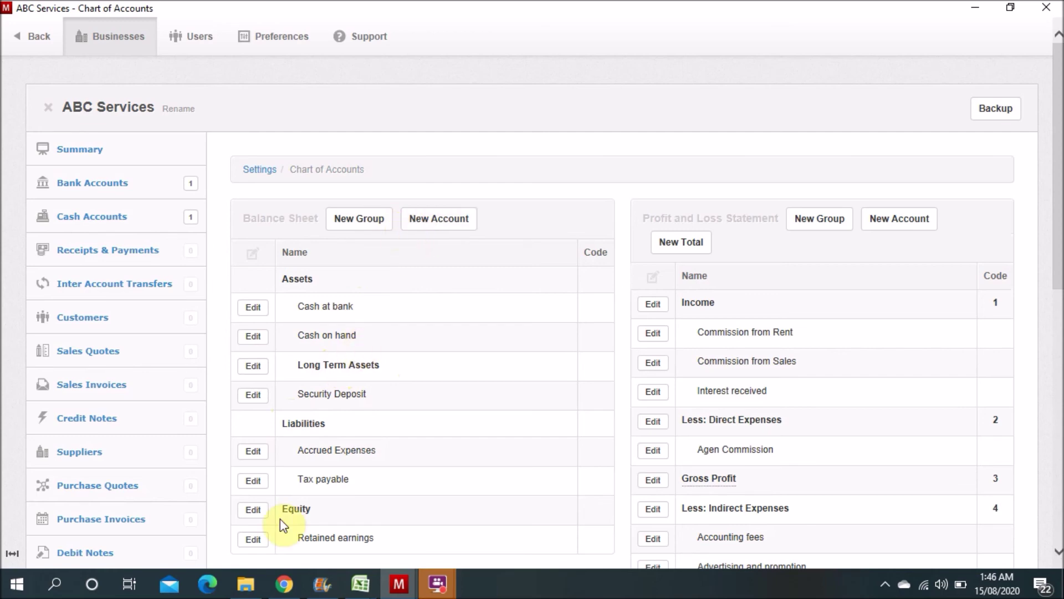
# Step: Rename the Long Term Assets group as Fixed Assets and save the change
pyautogui.click(254, 367)
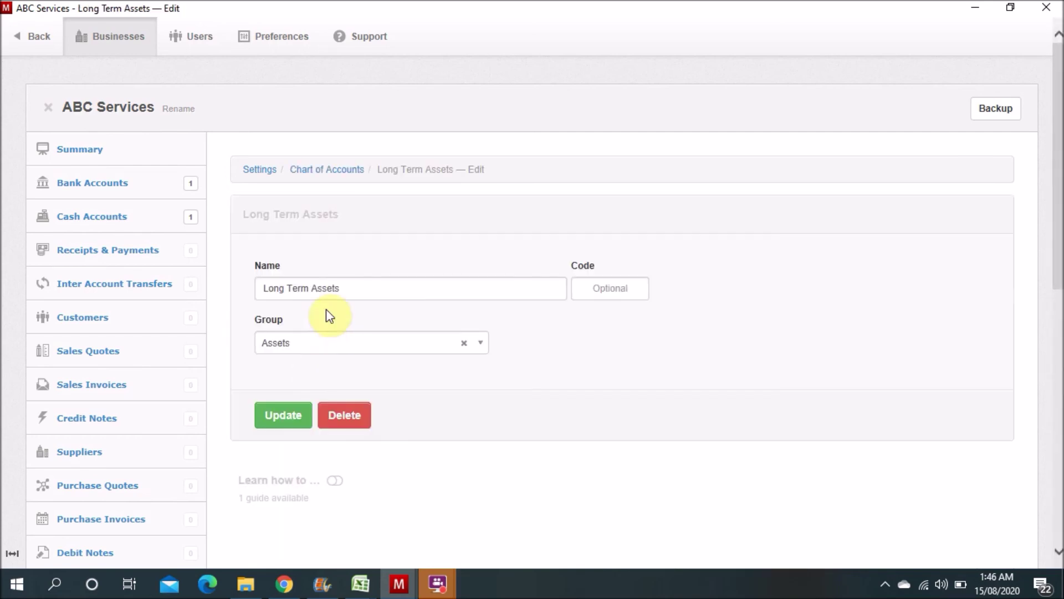
pyautogui.click(311, 288)
pyautogui.press('BackSpace')
pyautogui.press('BackSpace')
pyautogui.press('BackSpace')
pyautogui.press('BackSpace')
pyautogui.press('BackSpace')
pyautogui.press('BackSpace')
pyautogui.press('BackSpace')
pyautogui.press('BackSpace')
pyautogui.press('BackSpace')
pyautogui.write('Fixed')
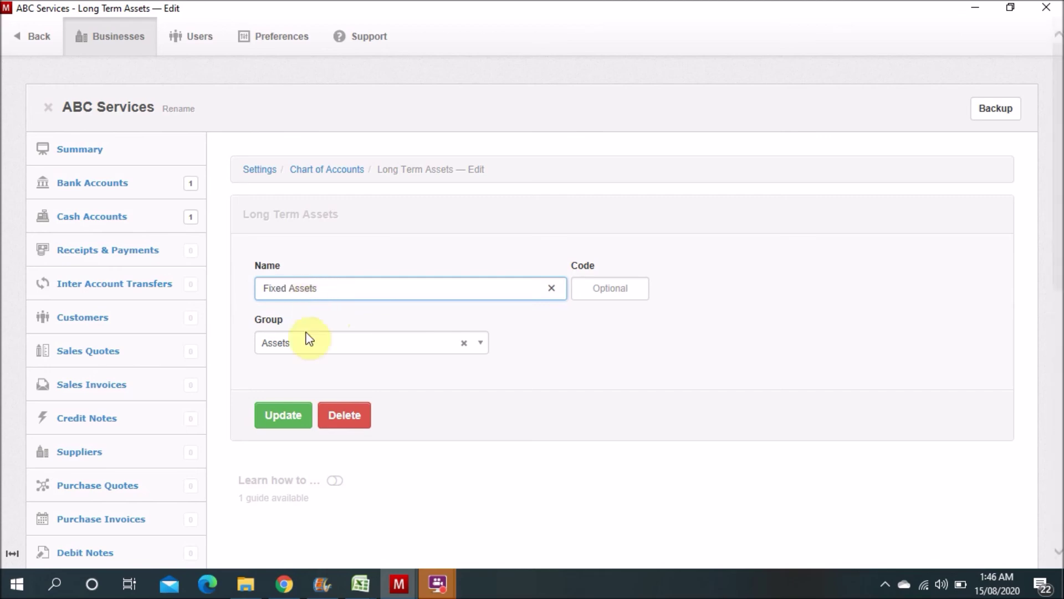
pyautogui.click(280, 422)
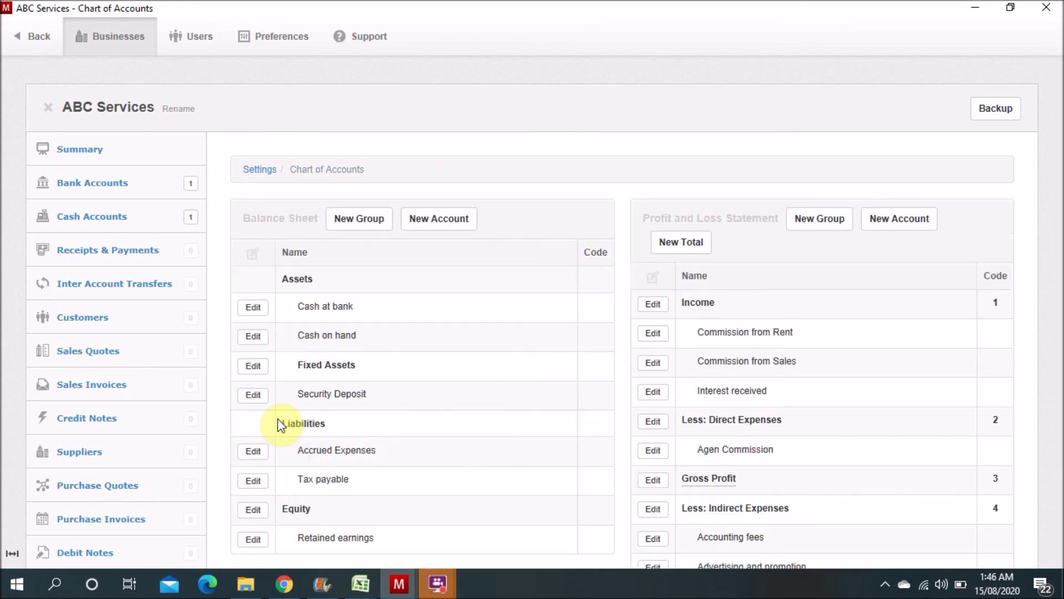
# Step: Create a Balance Sheet group named Current Assets within the Assets group
pyautogui.click(369, 222)
pyautogui.click(302, 284)
pyautogui.write('Curren')
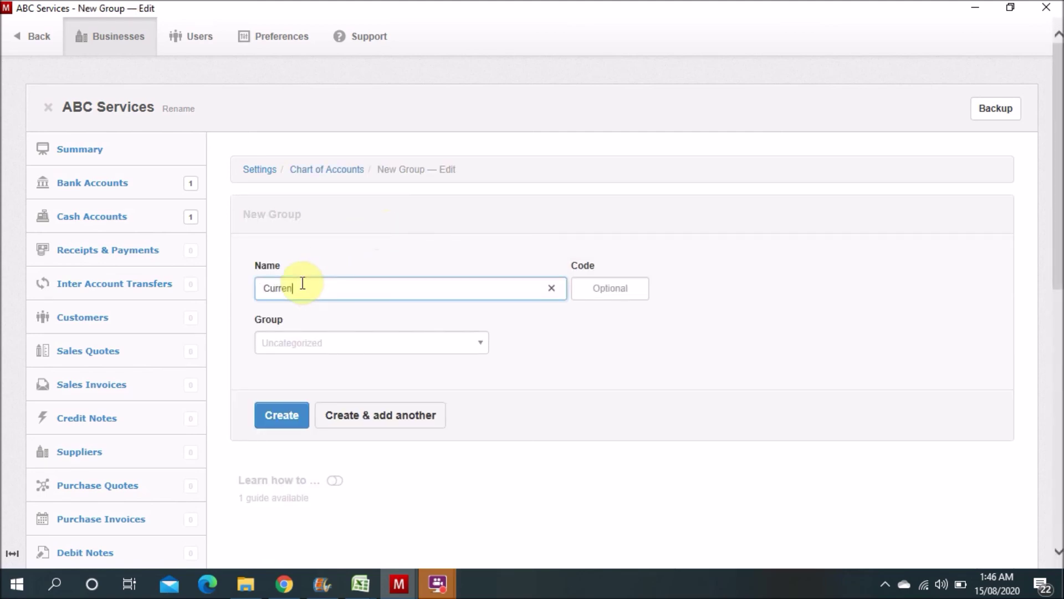
pyautogui.write('tAssets')
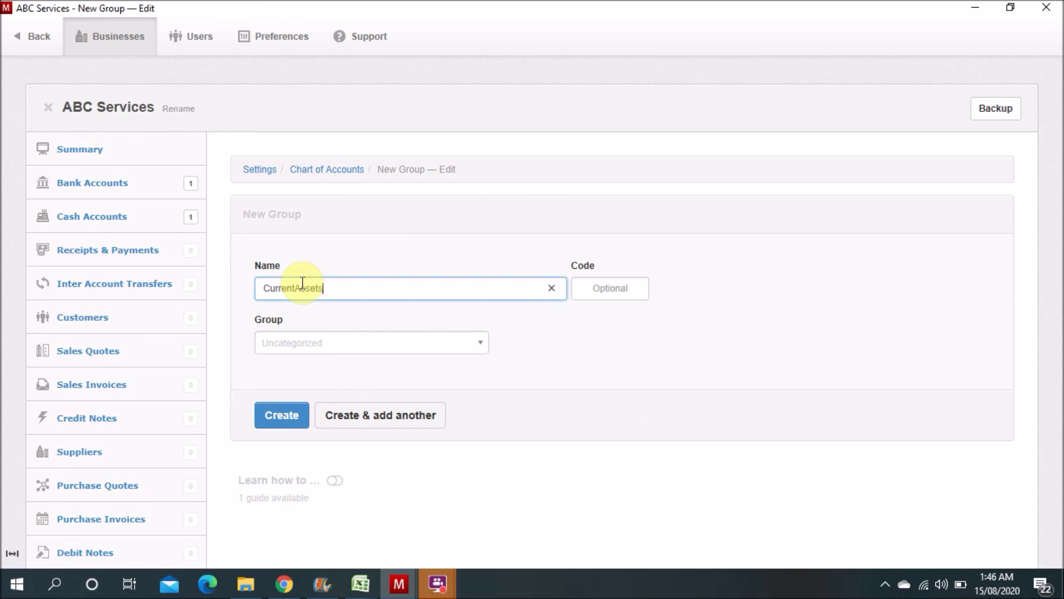
pyautogui.press('Left')
pyautogui.press('Left')
pyautogui.press('Left')
pyautogui.press('Left')
pyautogui.press('Left')
pyautogui.press('Left')
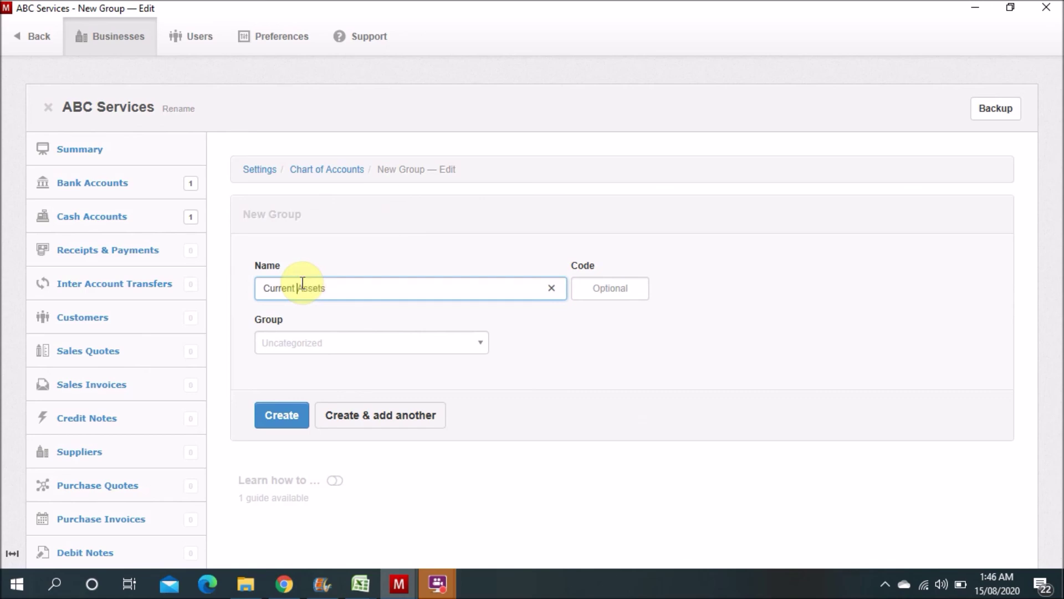
pyautogui.click(323, 343)
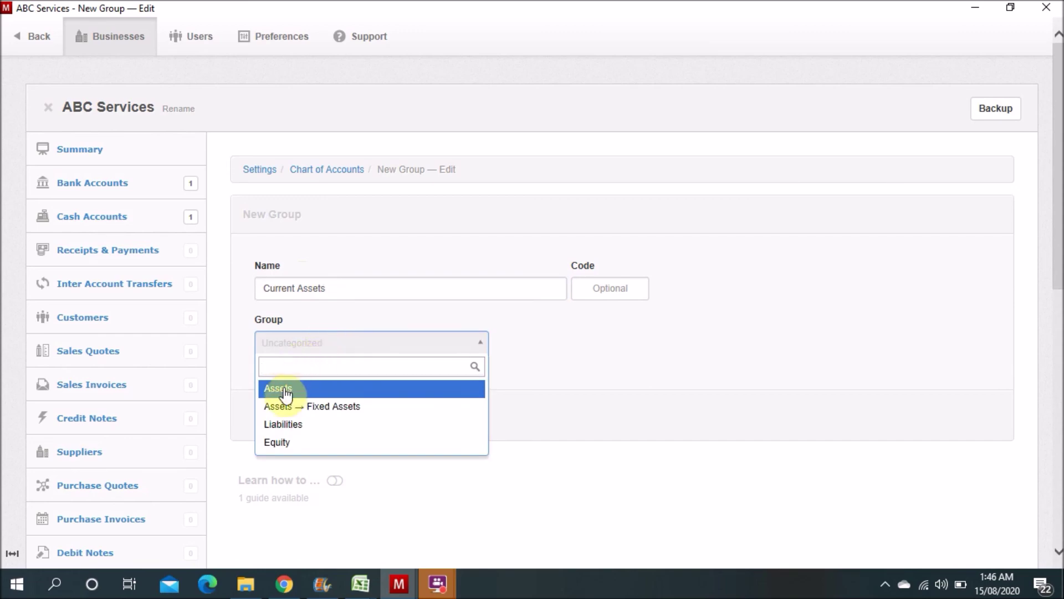
pyautogui.click(288, 381)
pyautogui.click(279, 423)
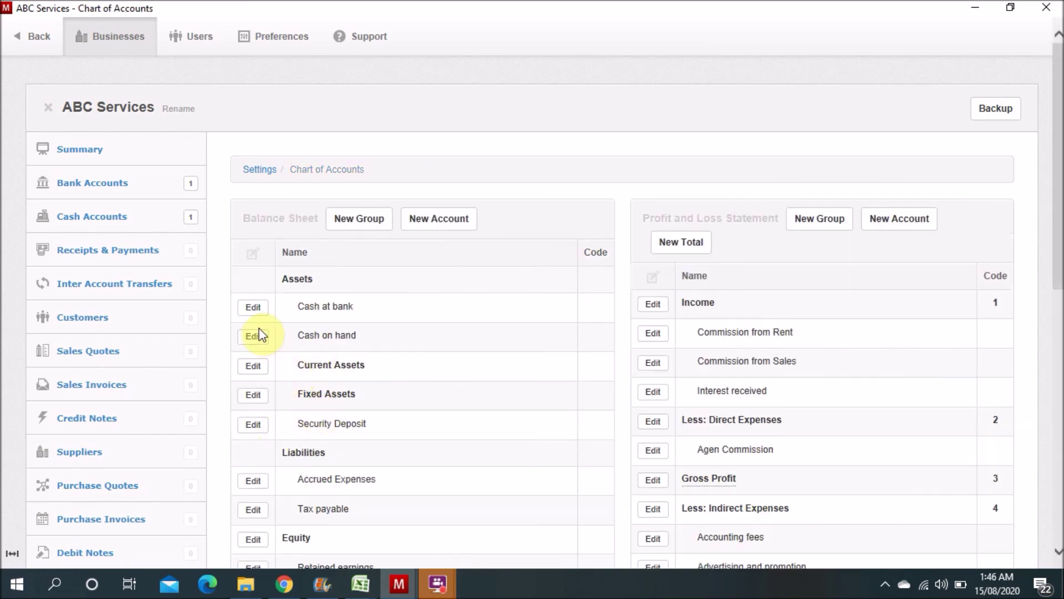
# Step: Move the Cash at bank account into the Current Assets group under Assets and save the change
pyautogui.click(254, 312)
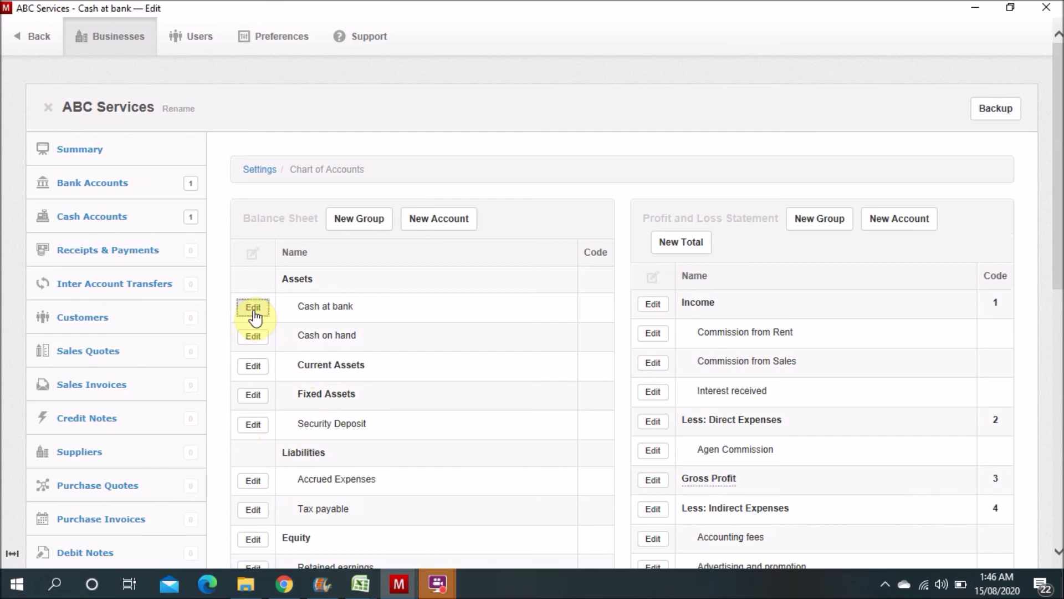
pyautogui.click(301, 344)
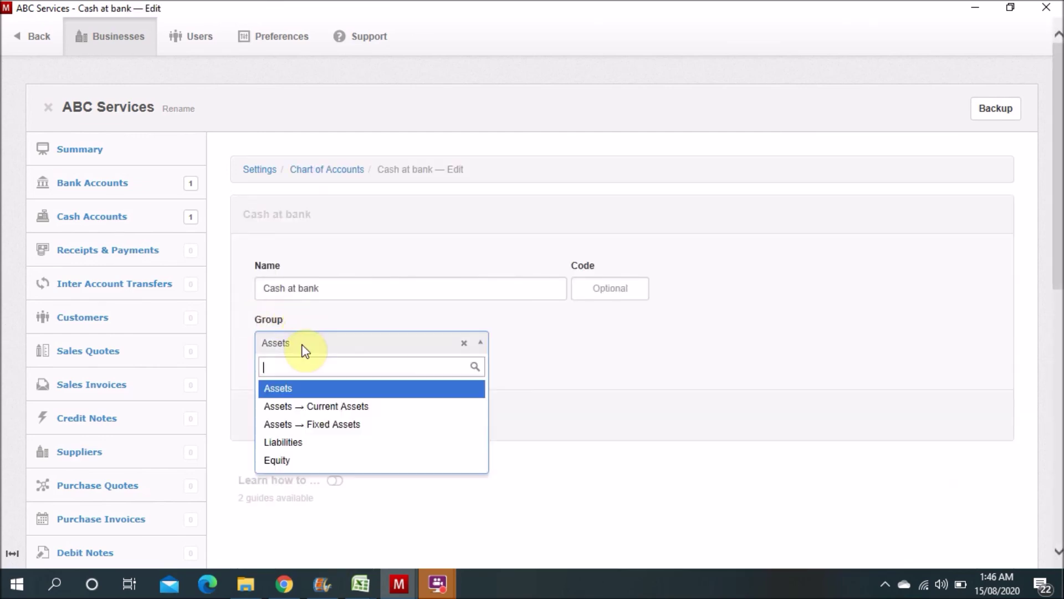
pyautogui.click(289, 408)
pyautogui.click(288, 411)
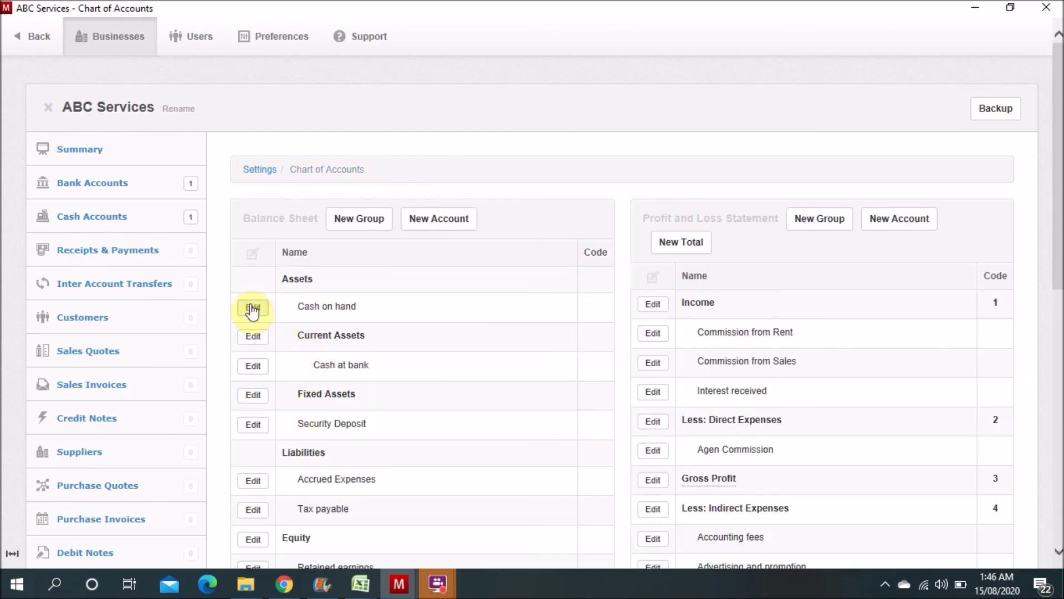
# Step: Move the Cash on hand account into the Current Assets group under Assets and save the change
pyautogui.click(253, 308)
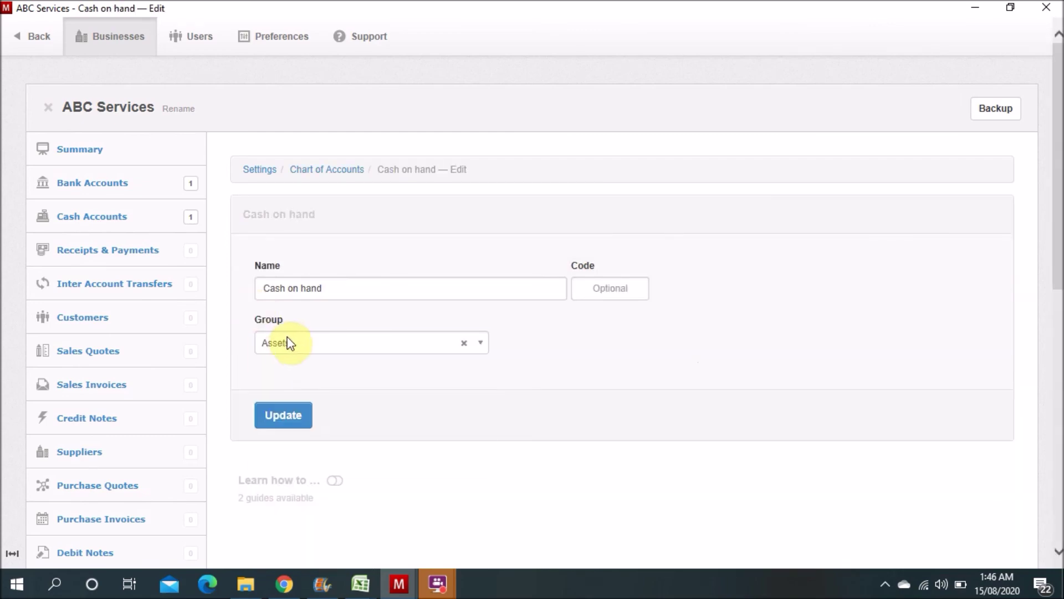
pyautogui.click(285, 342)
pyautogui.click(286, 406)
pyautogui.click(281, 420)
# Step: Move the Security Deposit account into the Current Assets group under Assets and save the change
pyautogui.click(253, 425)
pyautogui.click(278, 343)
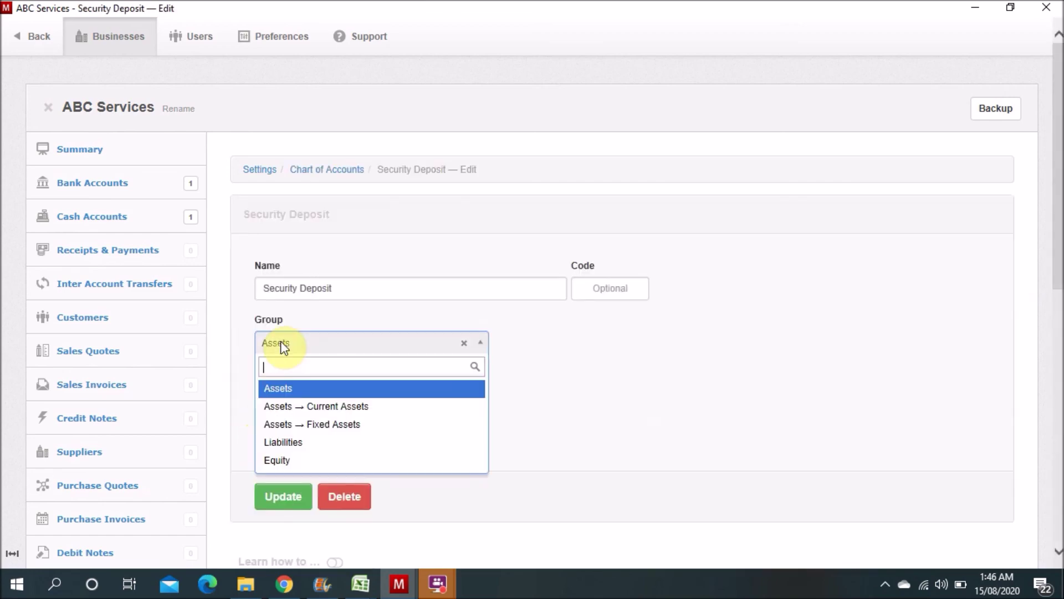
pyautogui.click(281, 406)
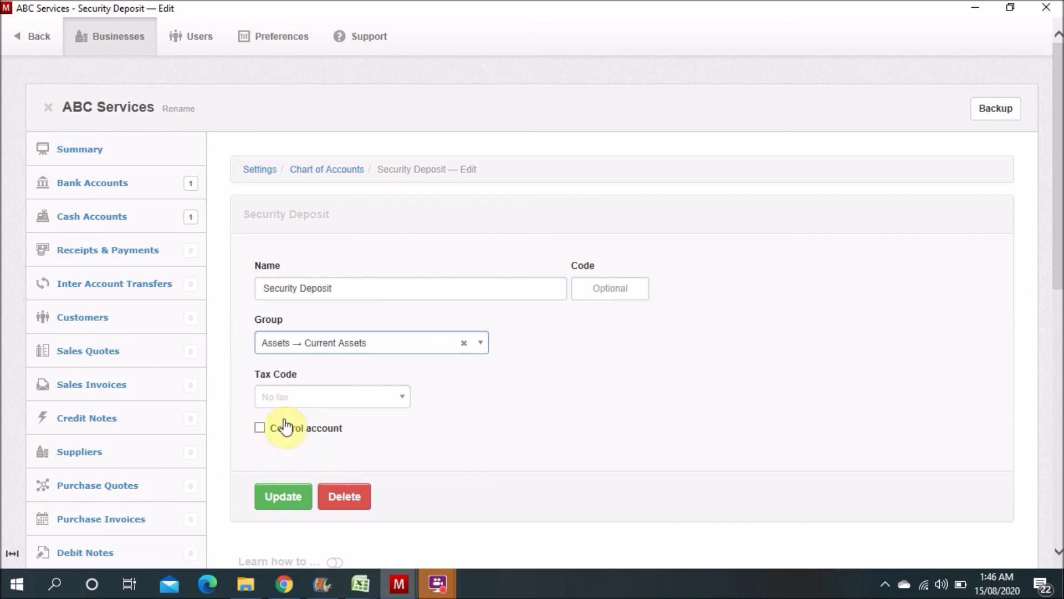
pyautogui.click(279, 498)
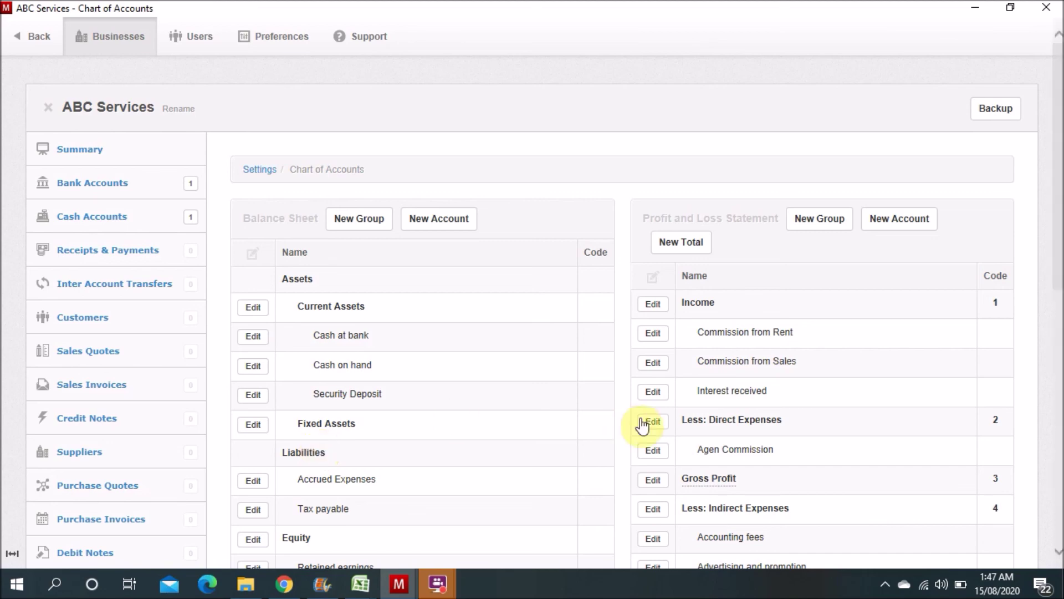
# Step: Create a new capital account named with the owner's first name followed by Equity
pyautogui.moveTo(1059, 259); pyautogui.dragTo(1060, 322)
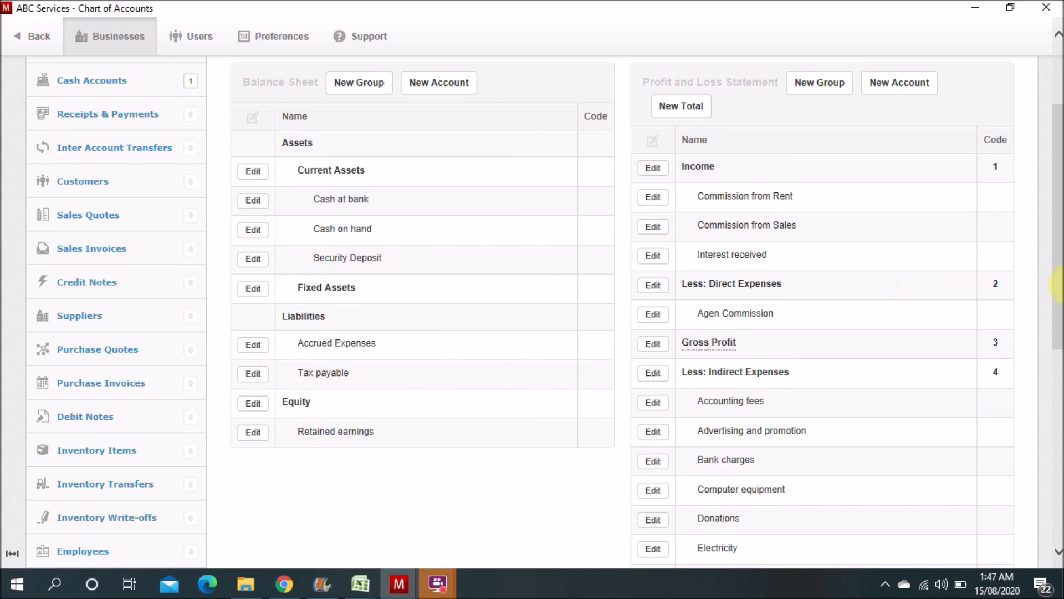
pyautogui.moveTo(1059, 305); pyautogui.dragTo(1057, 357)
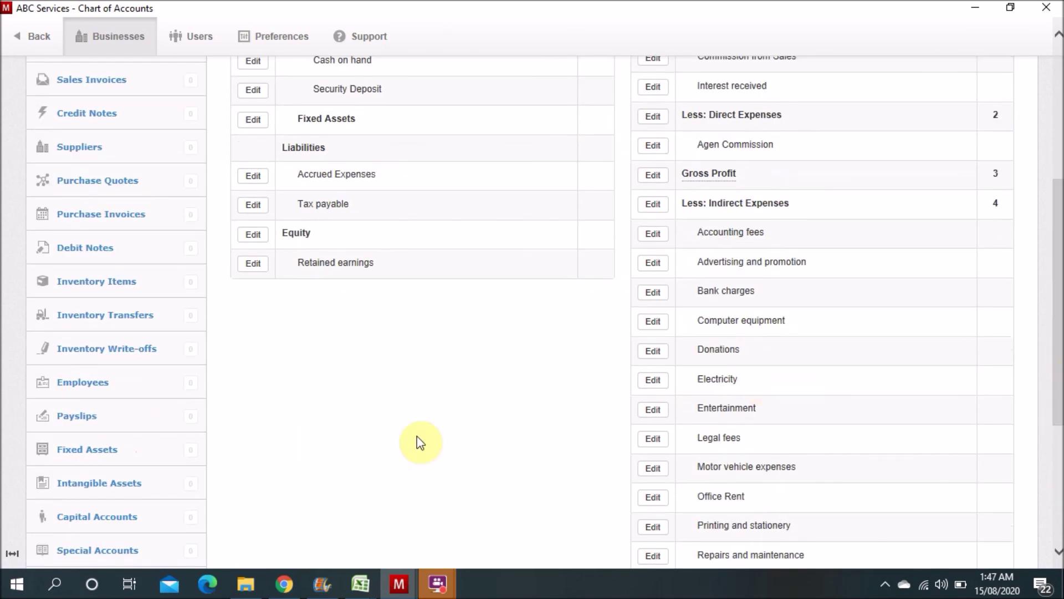
pyautogui.scroll(-2, 228, 515)
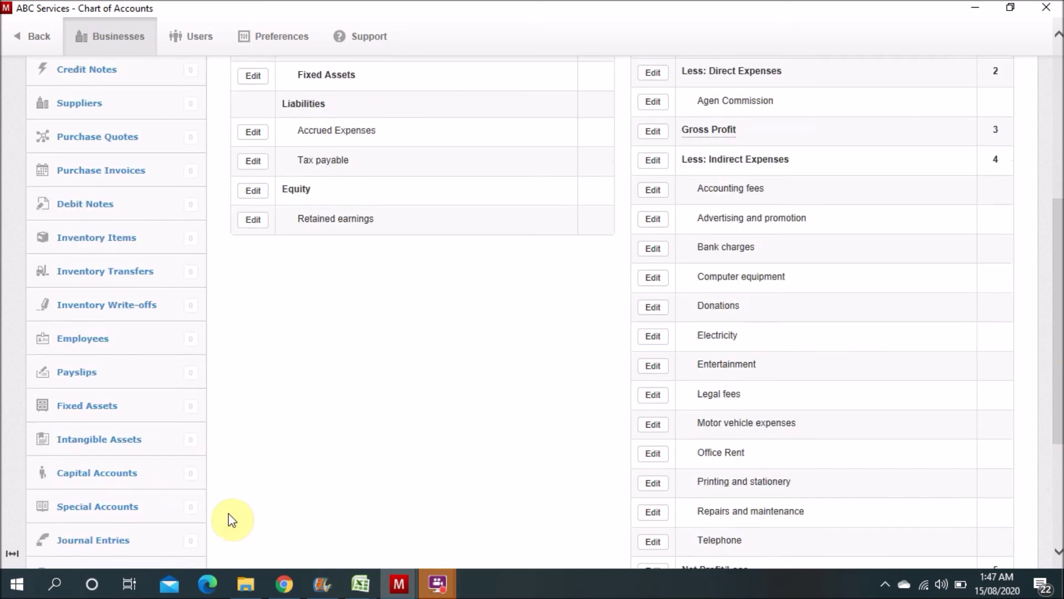
pyautogui.scroll(-2, 228, 513)
pyautogui.click(83, 312)
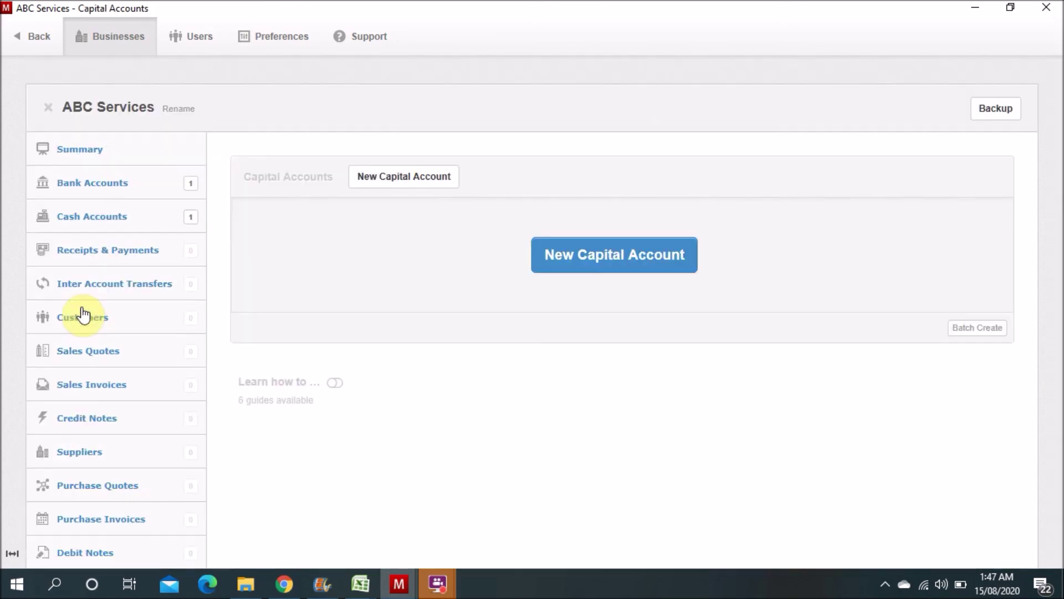
pyautogui.click(583, 262)
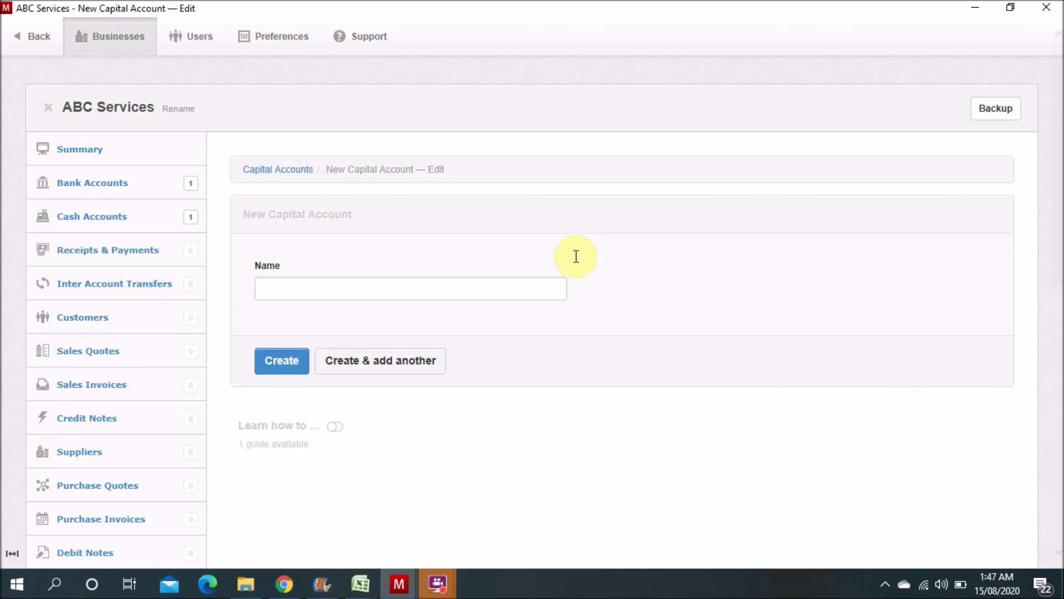
pyautogui.click(381, 294)
pyautogui.write('Ali')
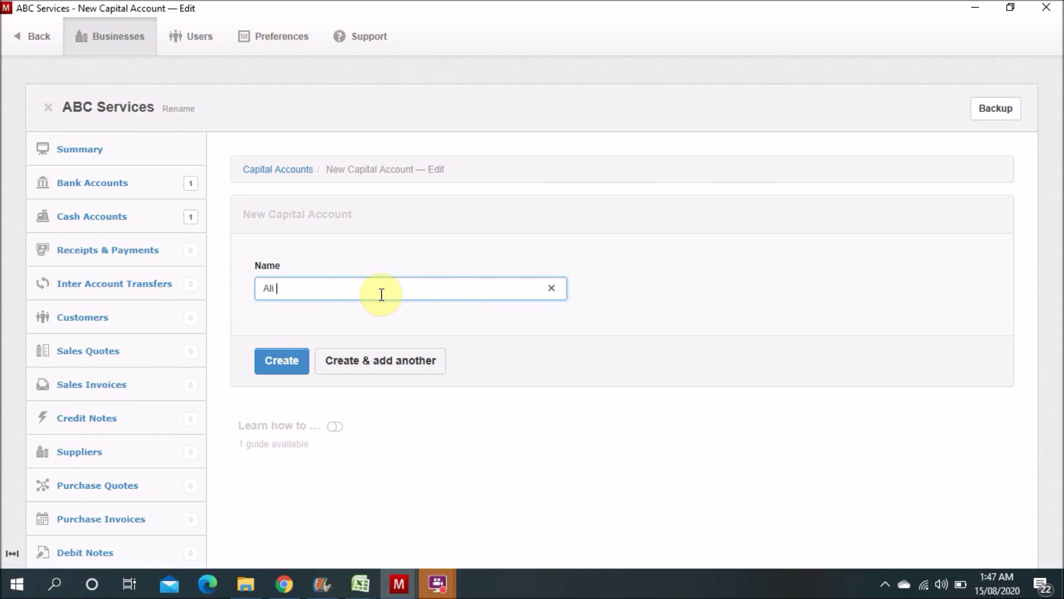
pyautogui.write(' Equity')
pyautogui.click(282, 369)
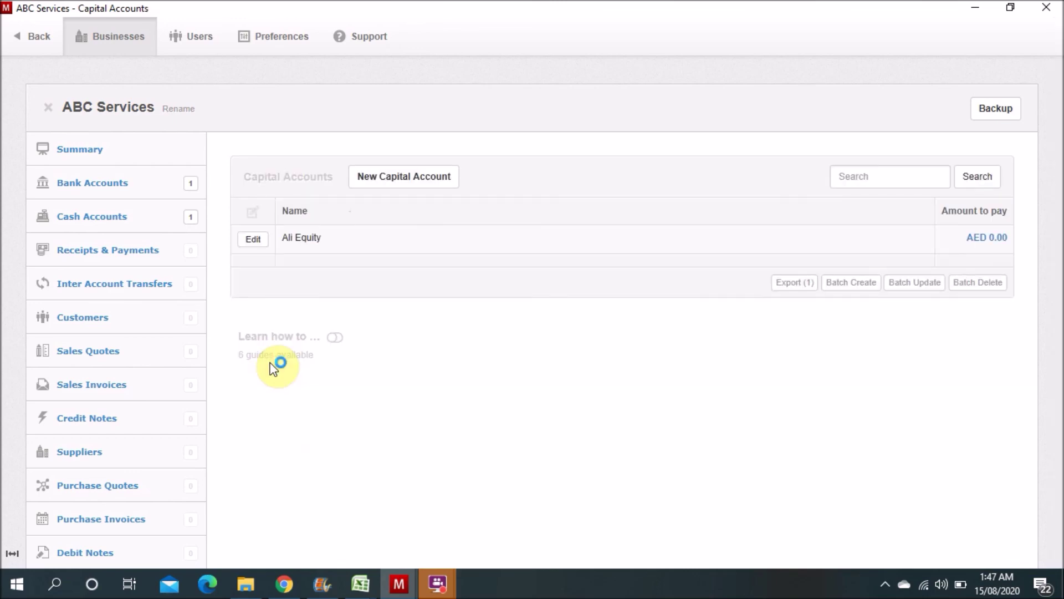
# Step: Review the business summary's asset, liability, equity, income and expense sections
pyautogui.click(86, 154)
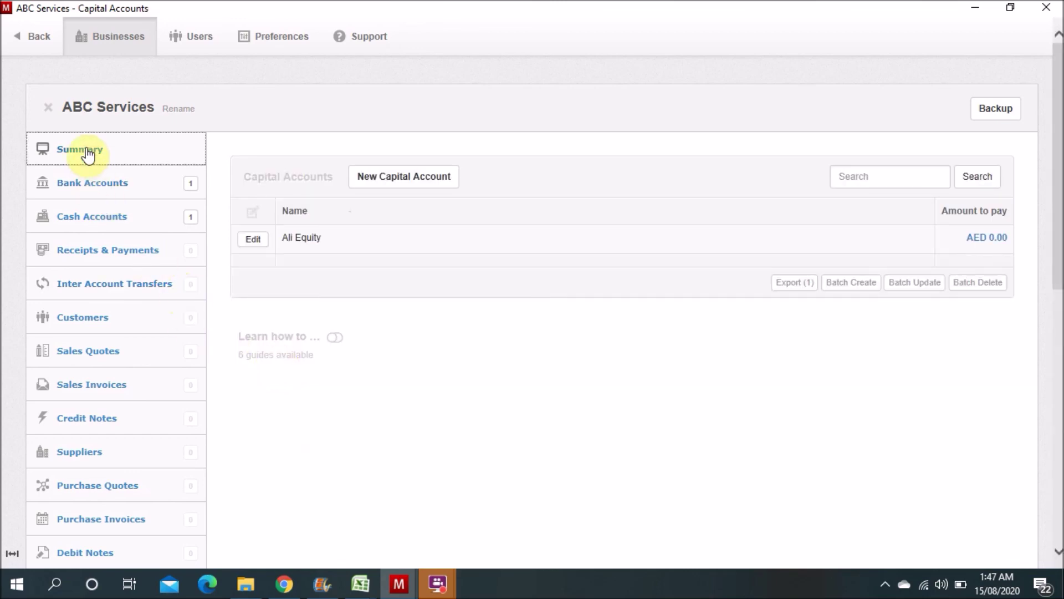
pyautogui.scroll(-5, 1059, 271)
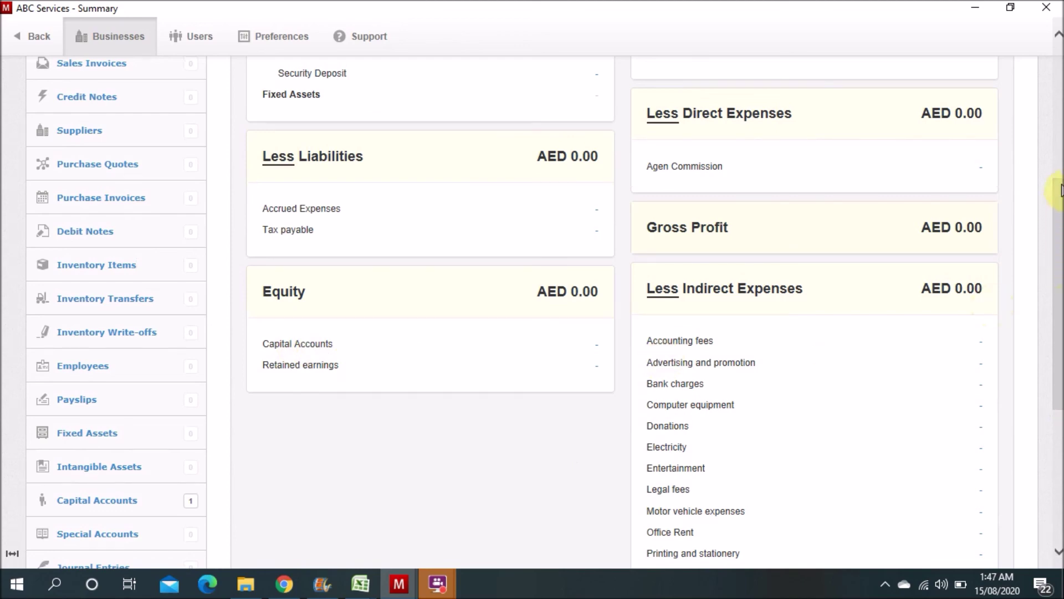
pyautogui.click(1060, 100)
pyautogui.moveTo(1059, 166); pyautogui.dragTo(1060, 277)
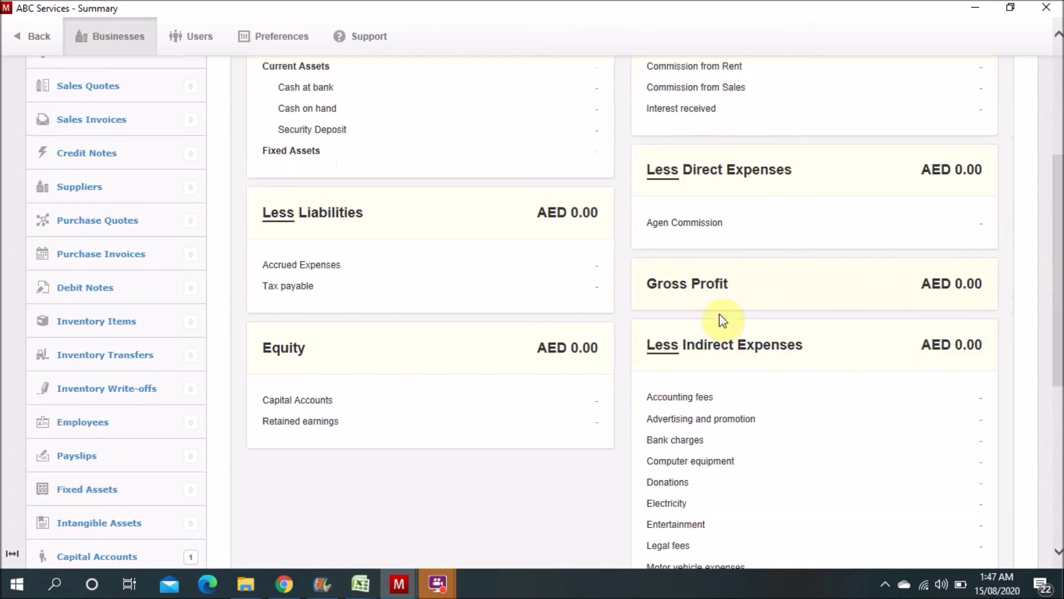